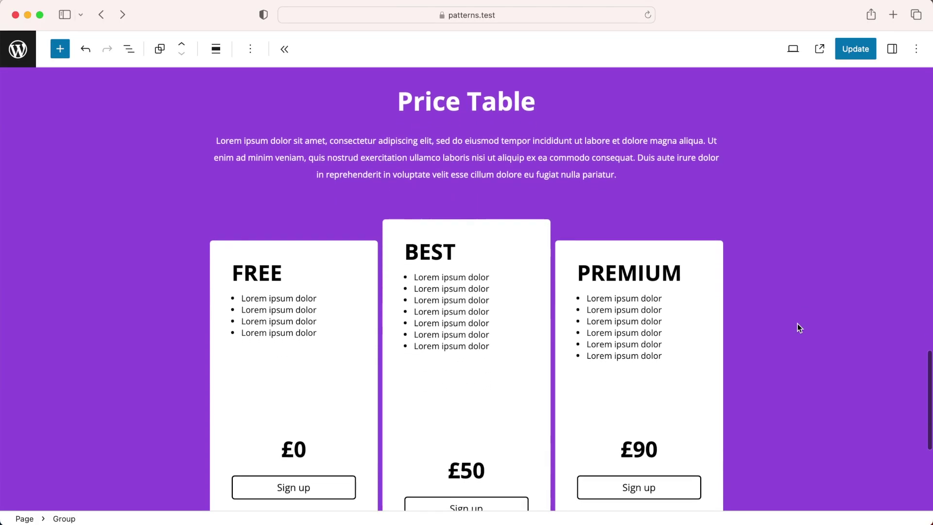
scroll(799, 328, "down", 2)
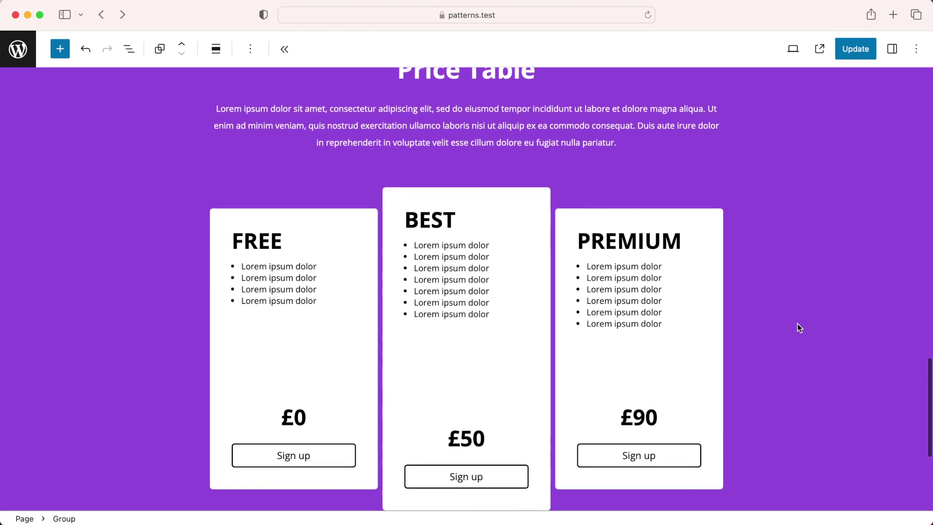
scroll(800, 328, "down", 2)
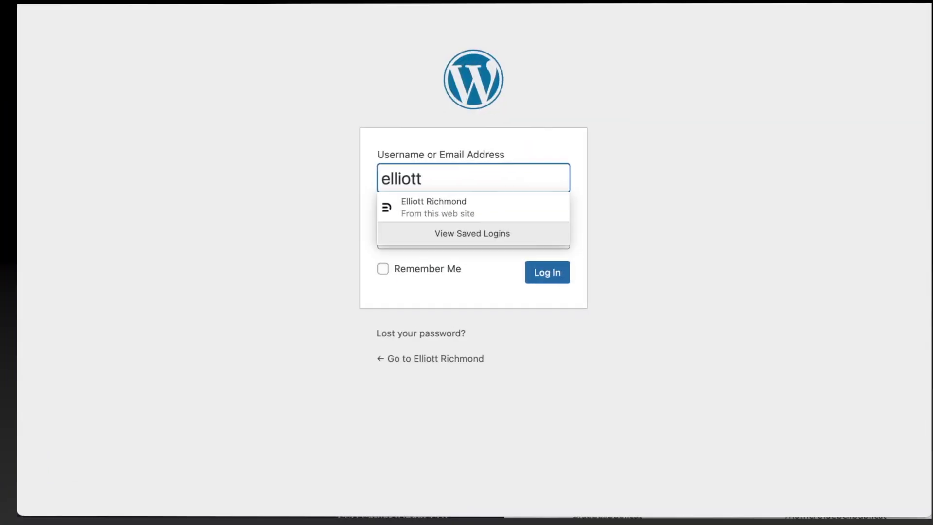
key("Down")
key("Return")
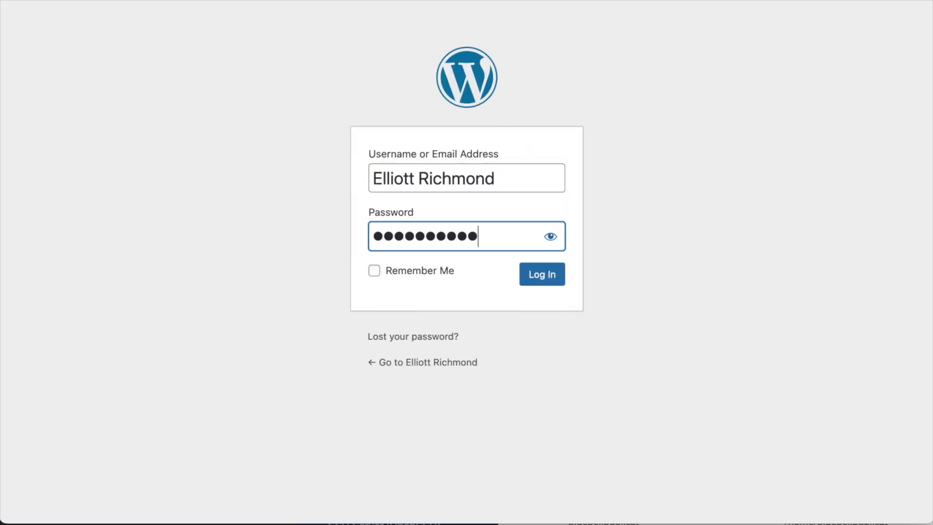
left_click(540, 273)
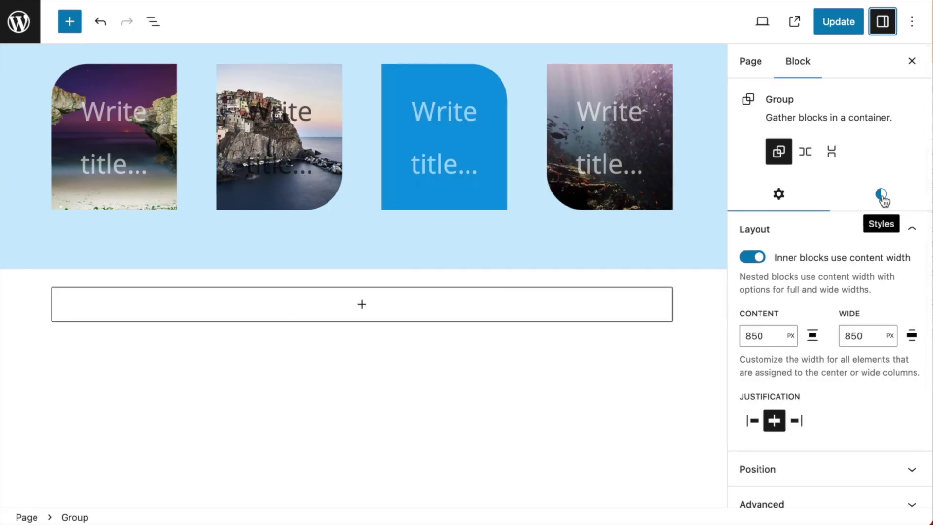
left_click(883, 22)
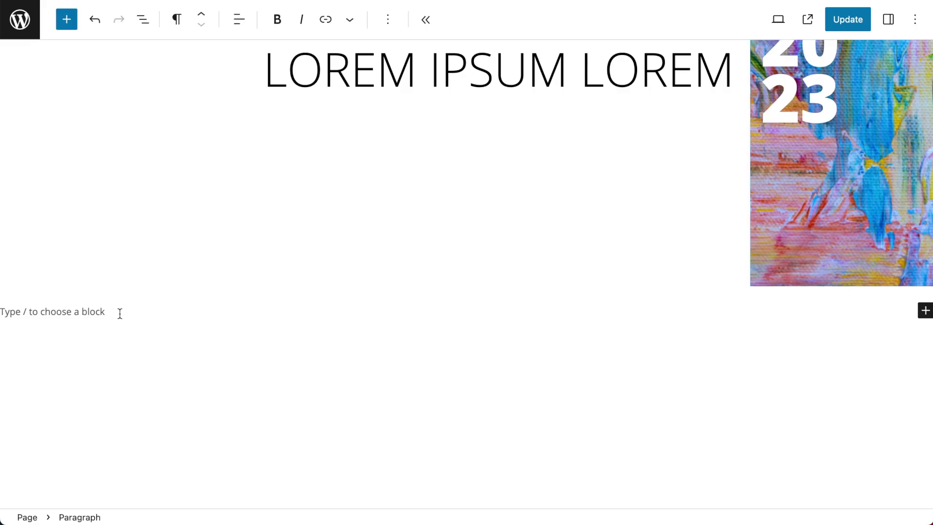
type("/group")
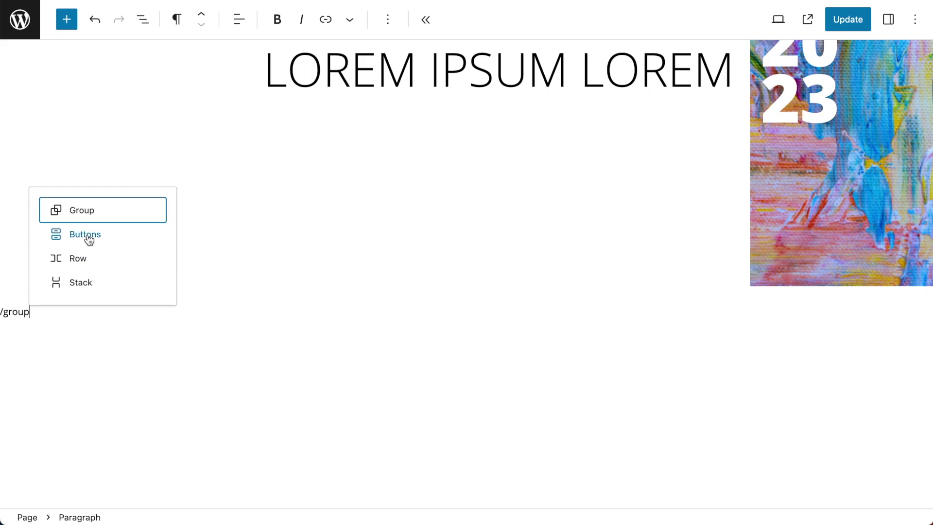
left_click(87, 214)
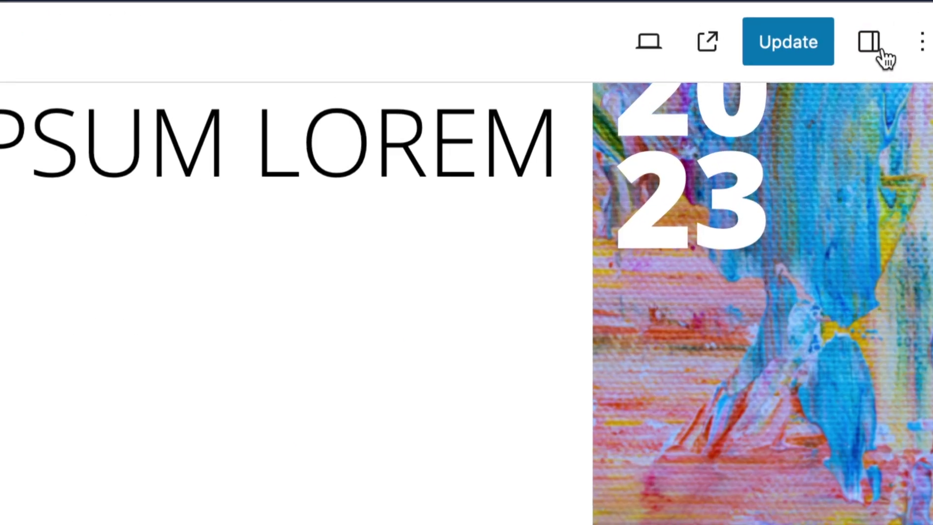
left_click(888, 20)
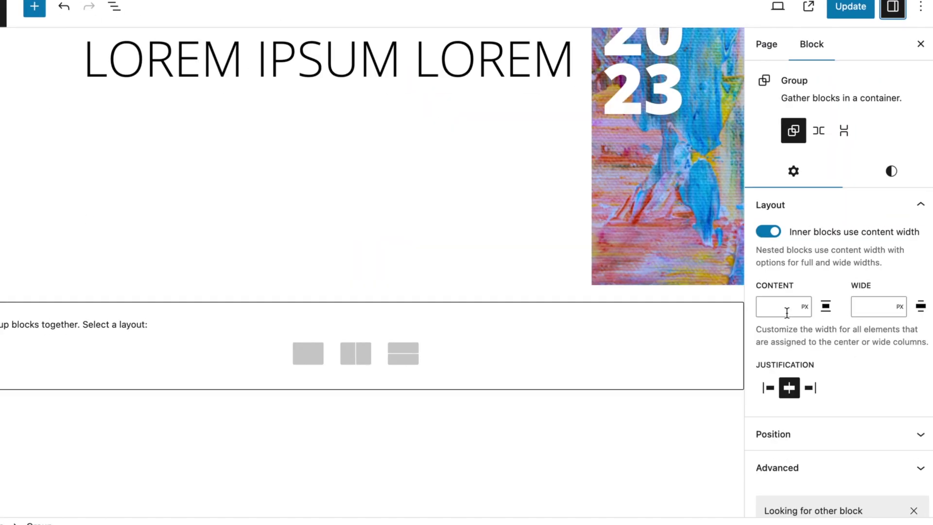
left_click(787, 313)
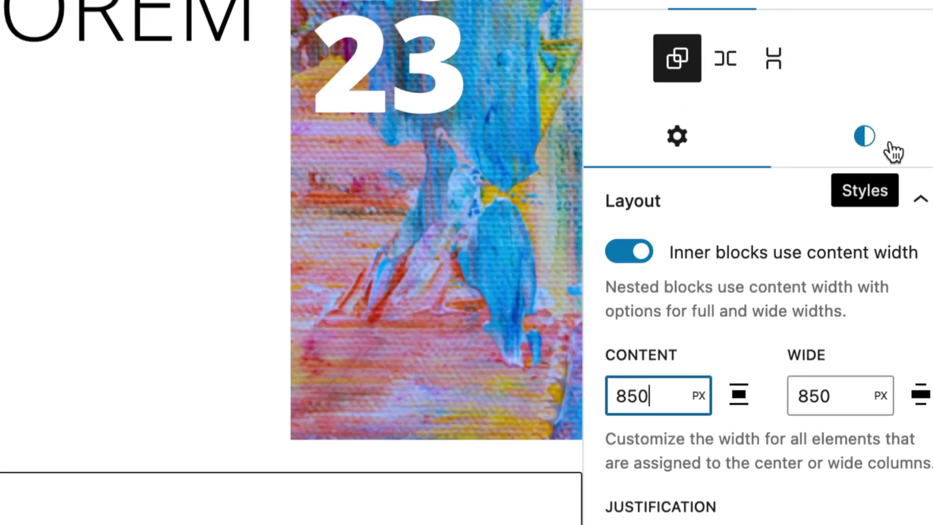
left_click(886, 140)
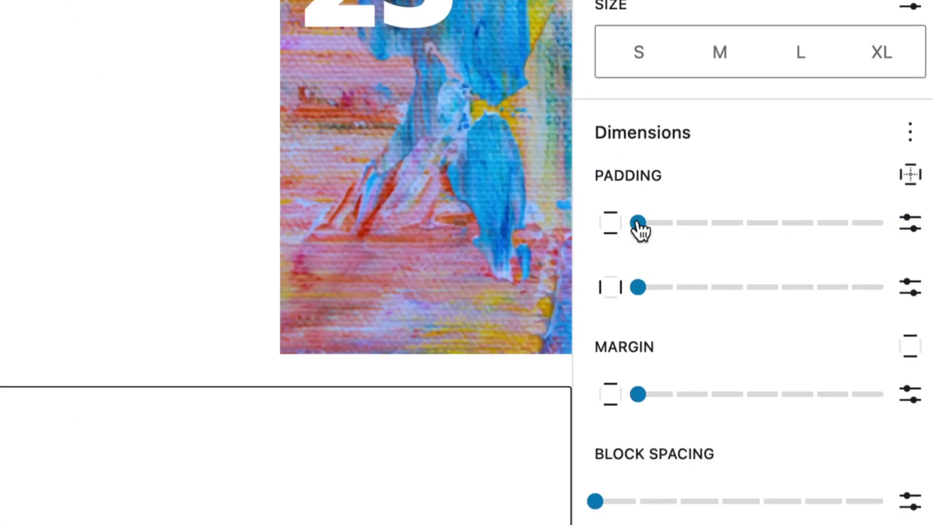
left_click_drag(638, 223, 814, 224)
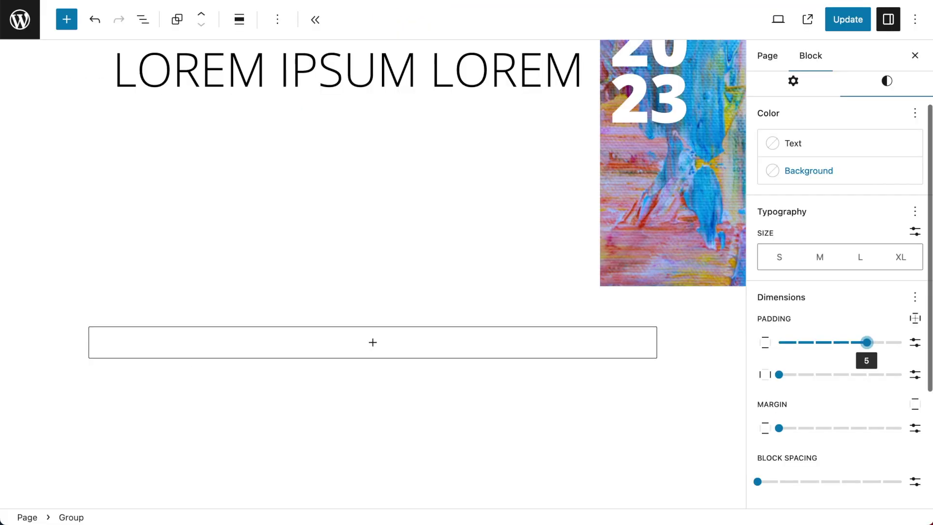
scroll(712, 183, "down", 3)
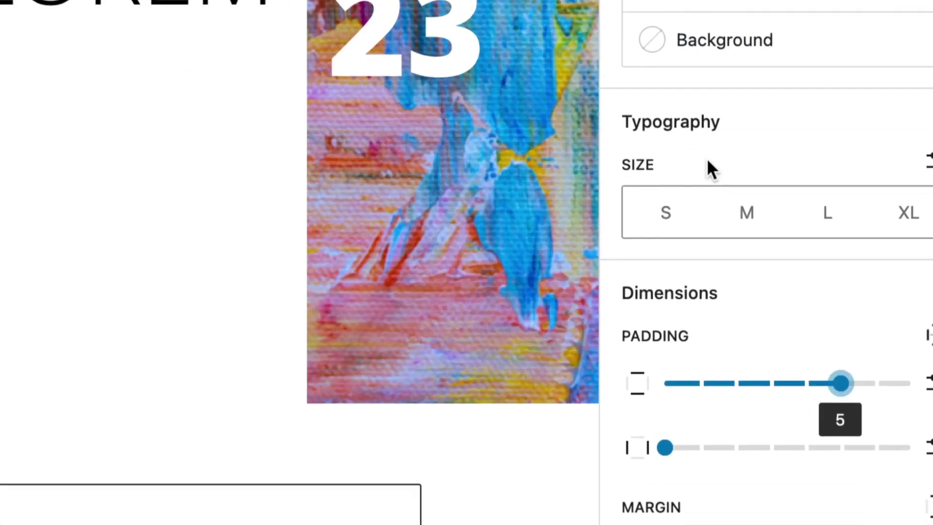
left_click(740, 48)
left_click(533, 406)
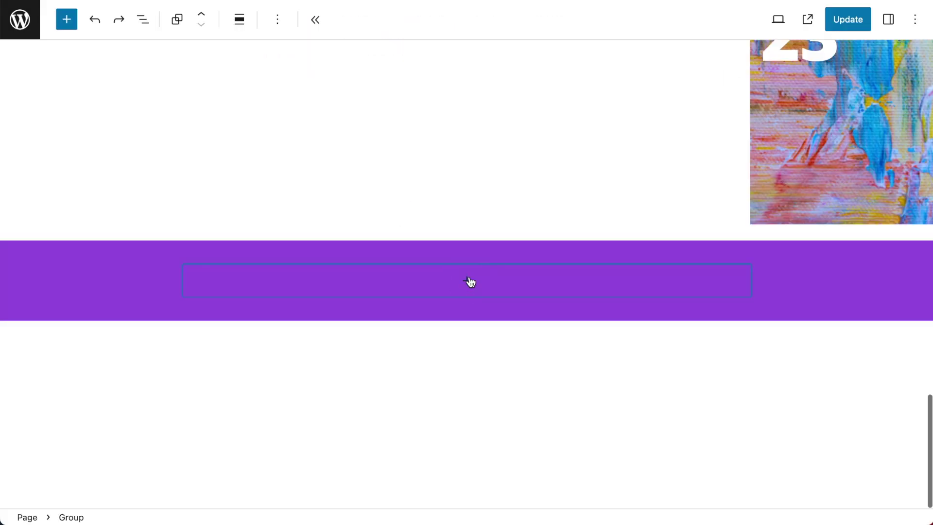
left_click(468, 281)
left_click(463, 385)
type("Price Table")
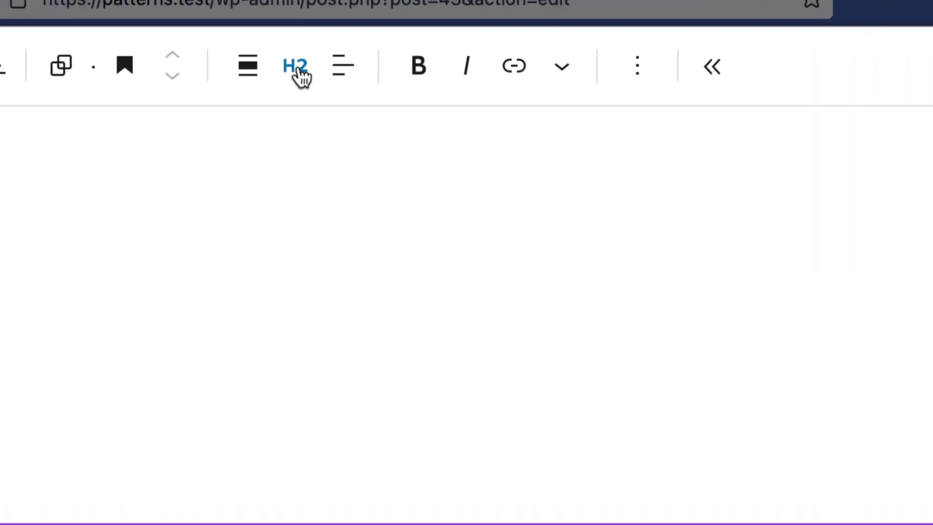
left_click(297, 21)
left_click(304, 63)
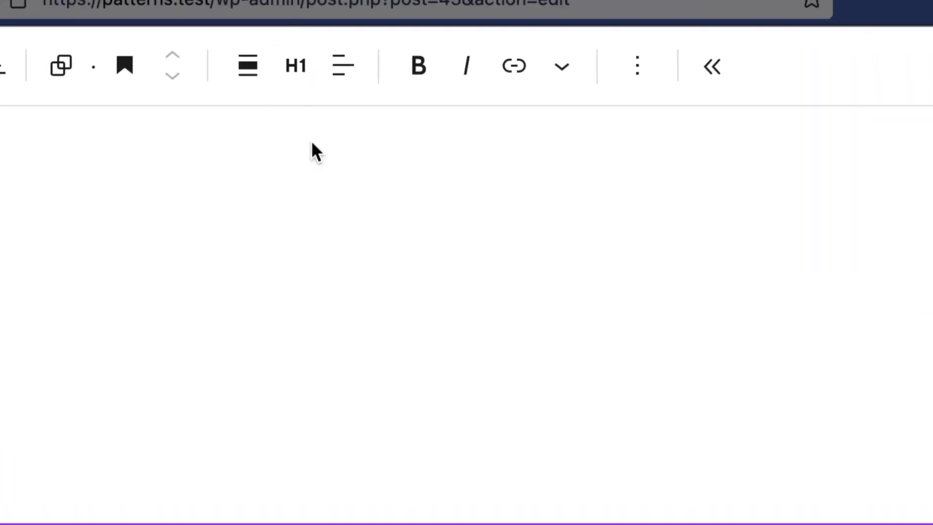
left_click(348, 73)
left_click(392, 200)
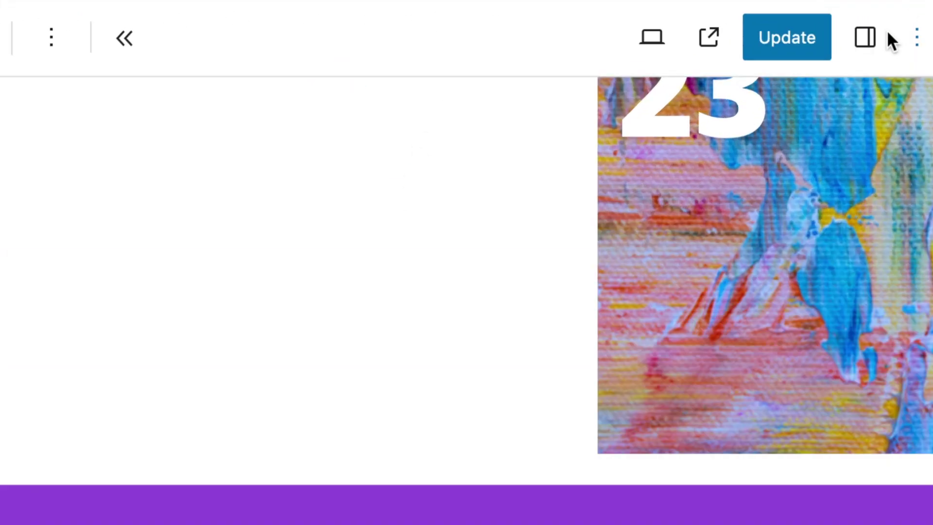
left_click(865, 38)
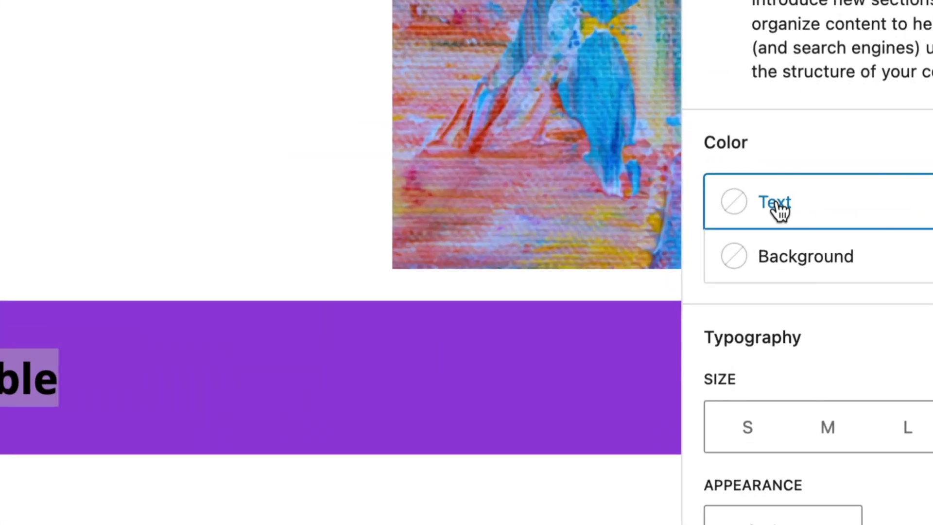
left_click(810, 203)
left_click(448, 450)
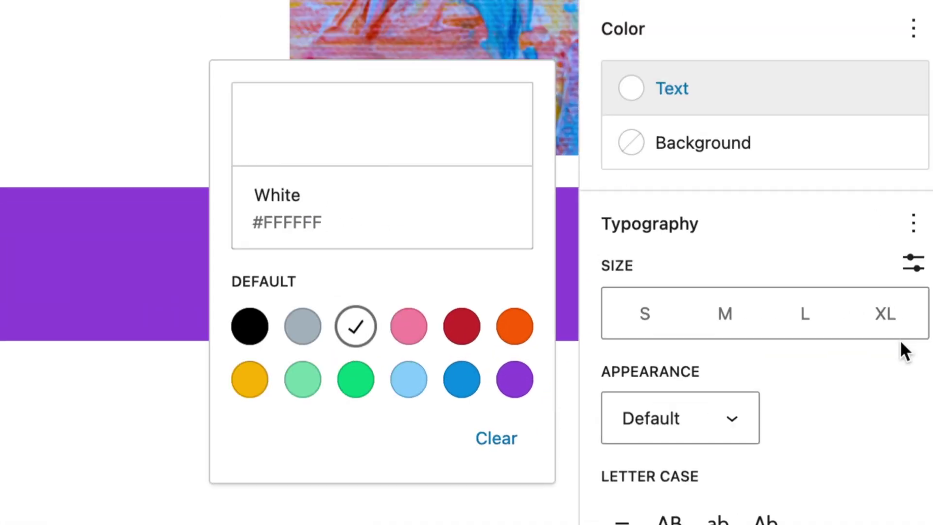
left_click(889, 318)
left_click(798, 427)
key("ctrl+shift+comma")
left_click(569, 278)
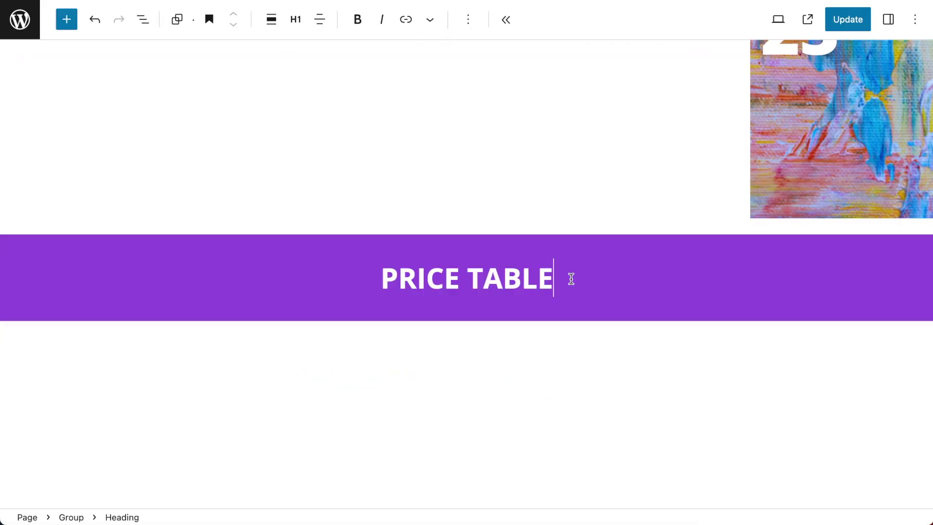
key("Return")
type("Lorem ipsum dolor sit amet, consectetur adipiscing elit, sed do eiusmod tempor incididunt ut labore et dolore magna aliqua. Ut enim ad minim veniam, quis nostrud exercitation ullamco laboris nisi ut aliquip ex ea commodo consequat. Duis aute irure dolor in reprehenderit in voluptate velit esse cillum dolore eu fugiat nulla pariatur.")
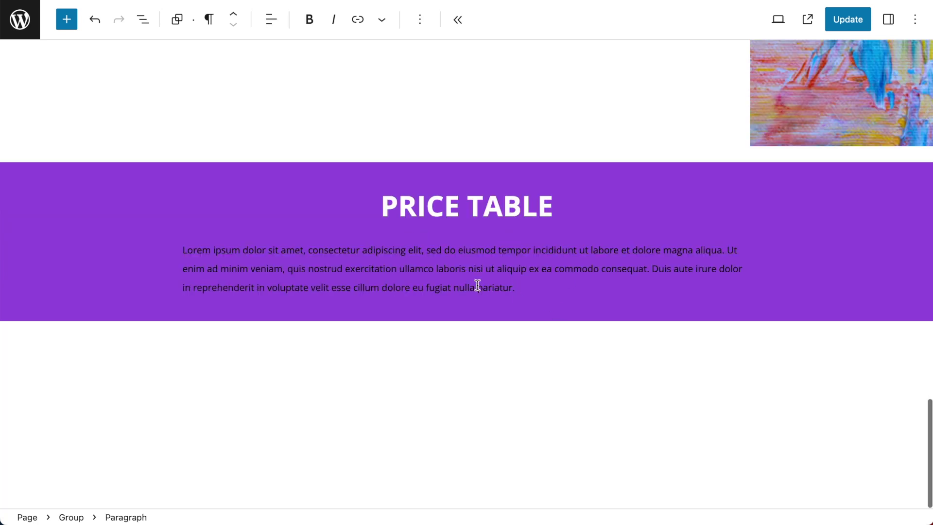
key("ctrl+a")
left_click(272, 19)
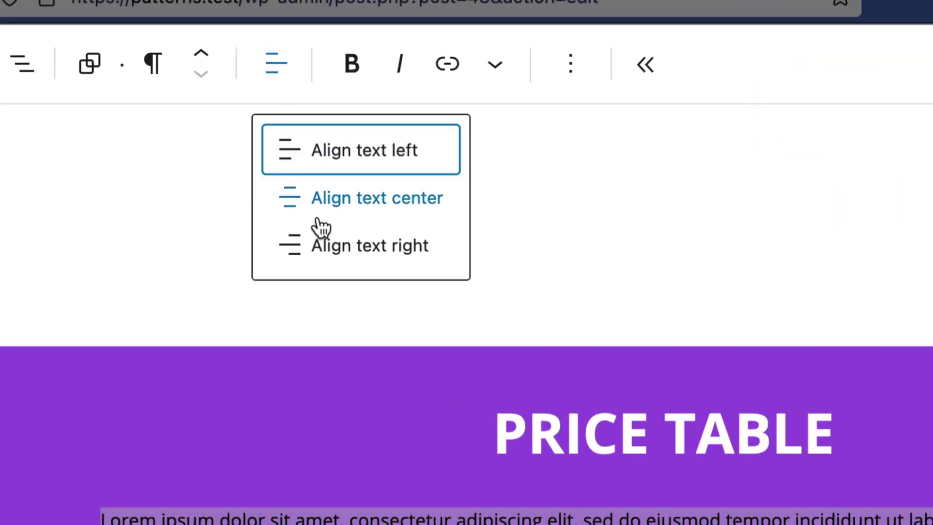
left_click(322, 199)
left_click(885, 19)
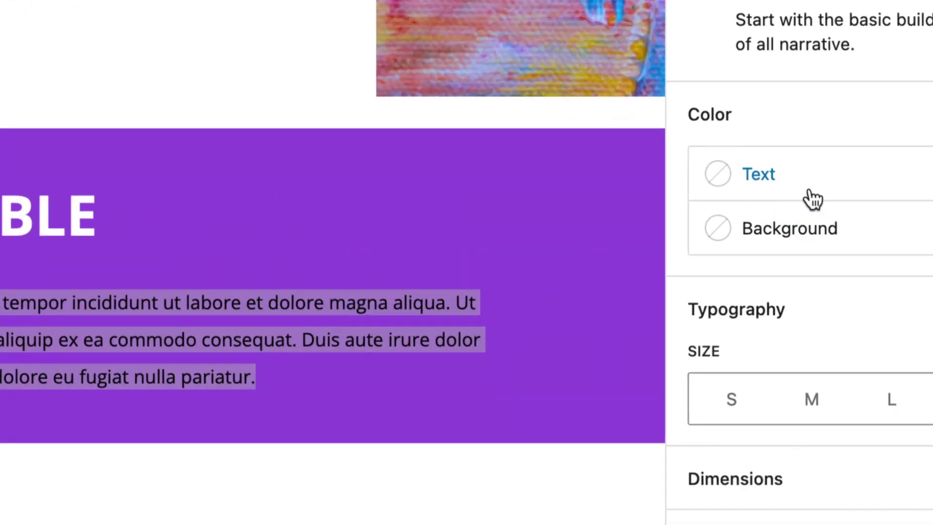
left_click(812, 198)
left_click(442, 417)
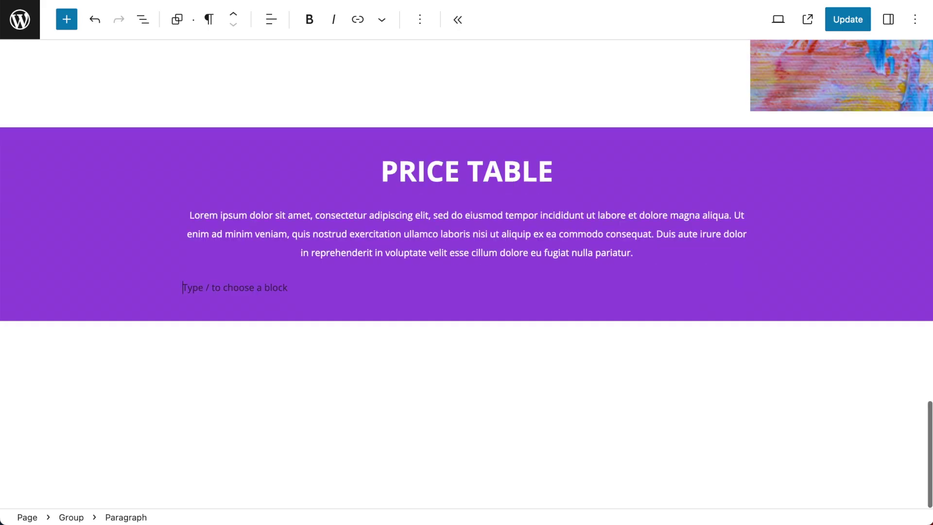
type("/col")
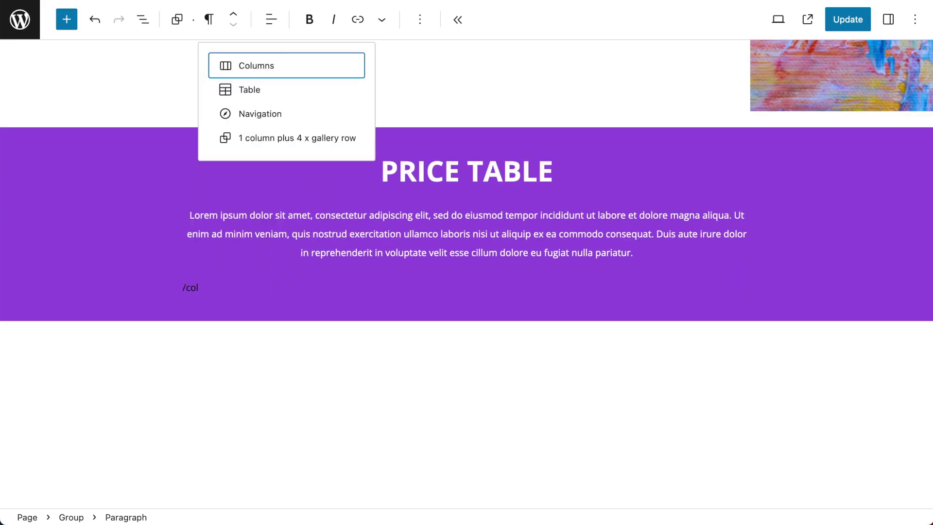
key("Return")
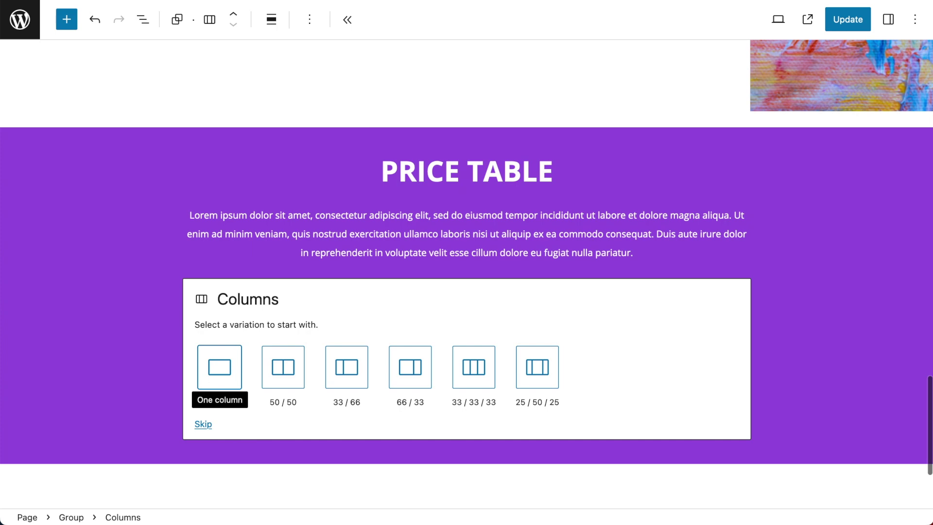
left_click(475, 368)
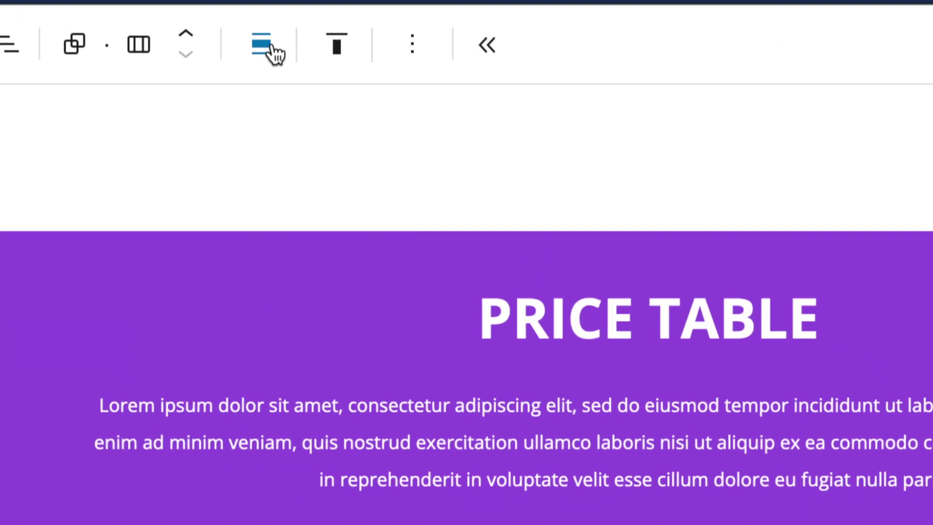
left_click(275, 23)
left_click(348, 50)
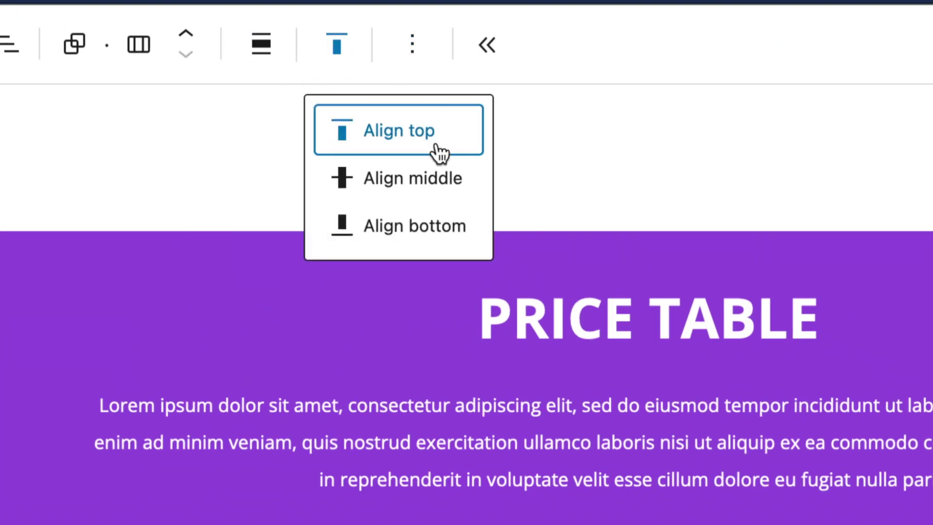
left_click(415, 177)
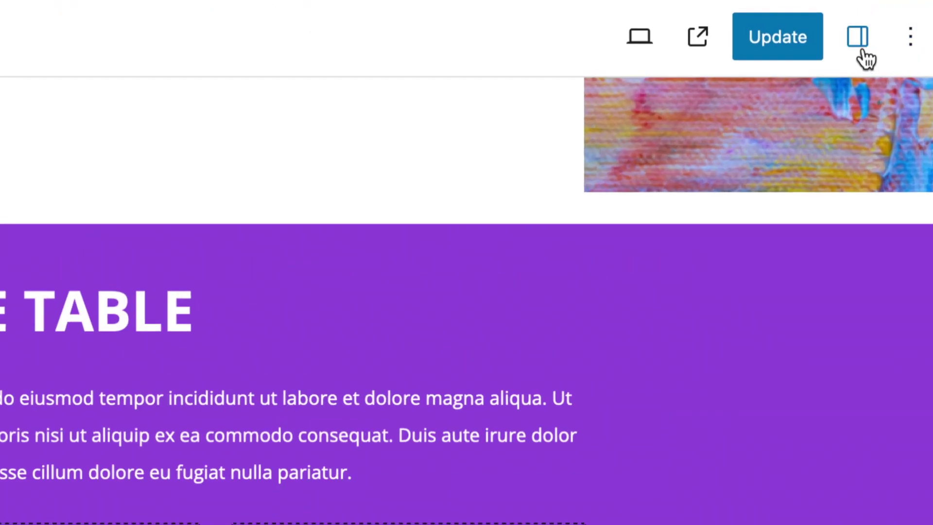
left_click(858, 36)
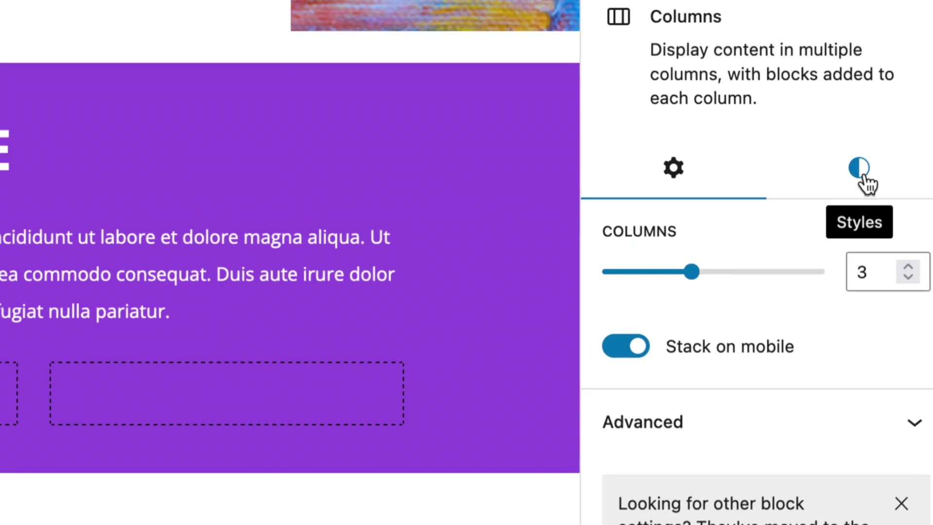
left_click(888, 167)
left_click_drag(646, 233, 820, 238)
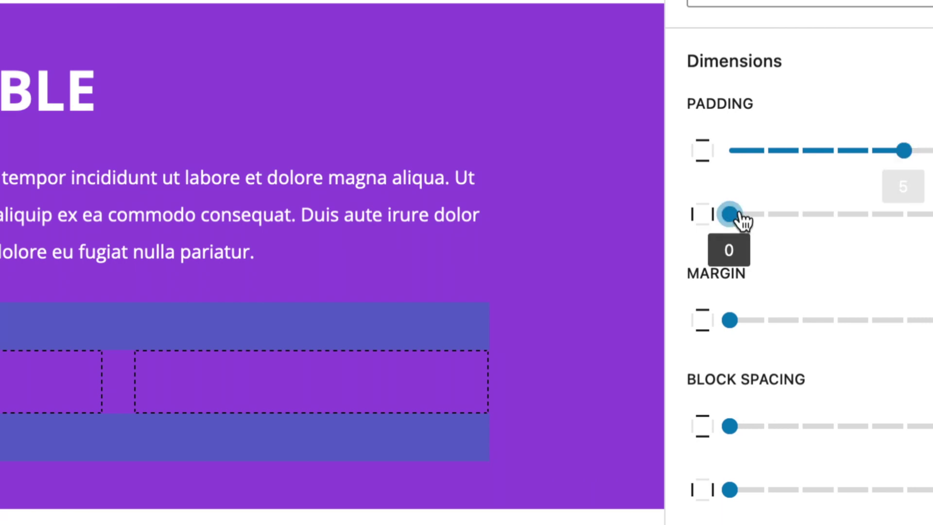
left_click_drag(732, 216, 835, 224)
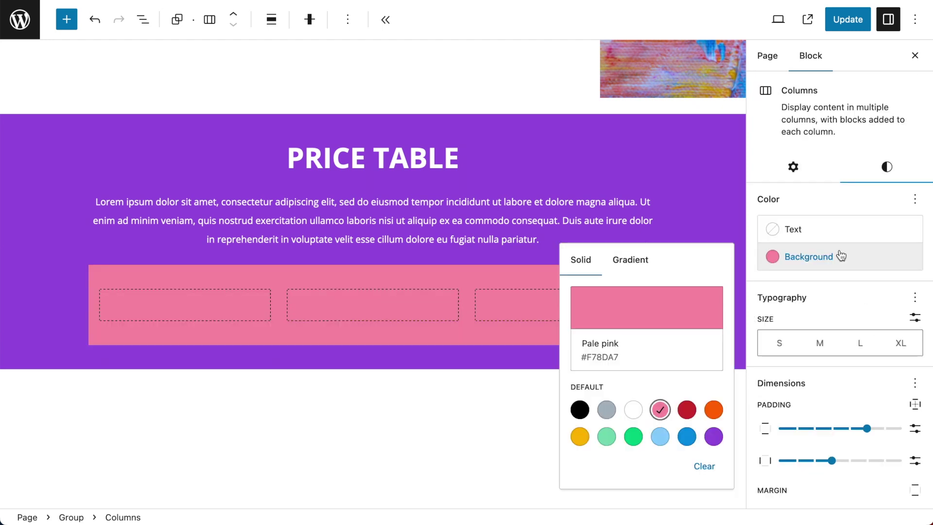
left_click(840, 256)
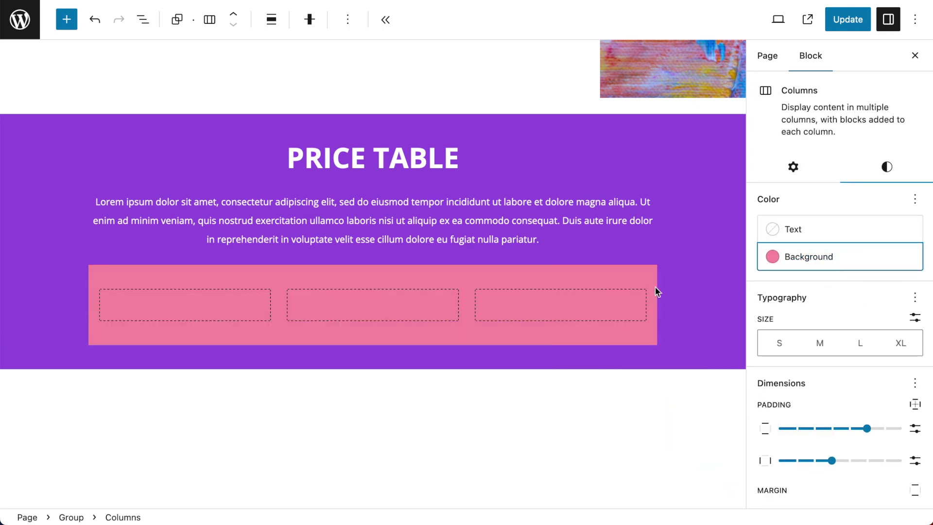
left_click(779, 20)
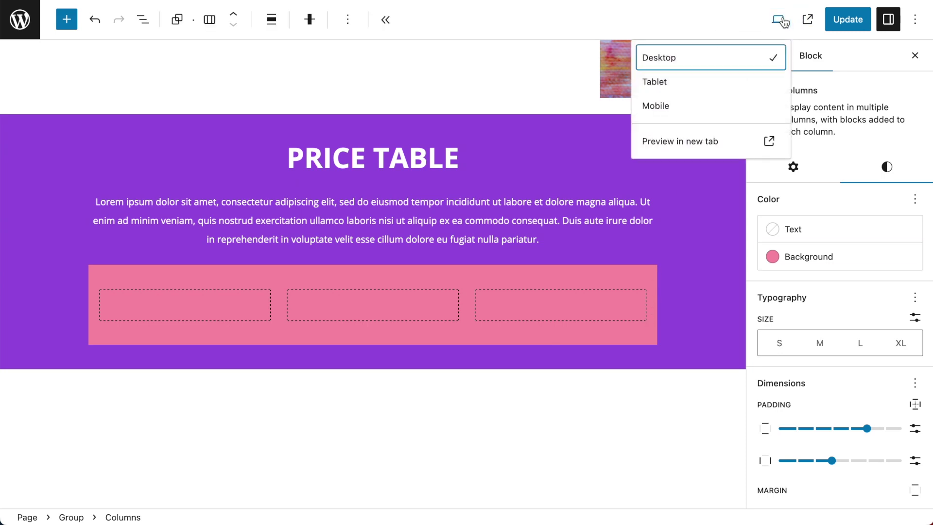
left_click(687, 105)
scroll(403, 336, "down", 5)
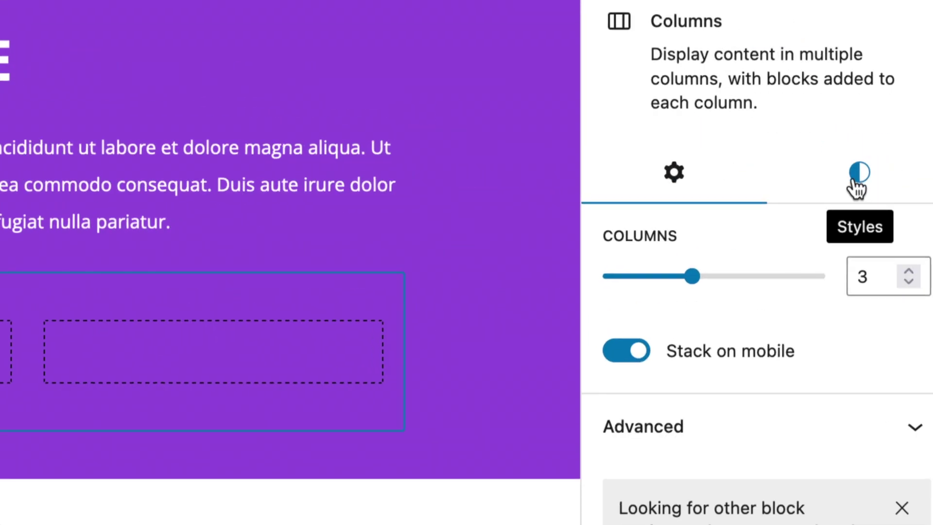
left_click(887, 167)
scroll(922, 331, "down", 5)
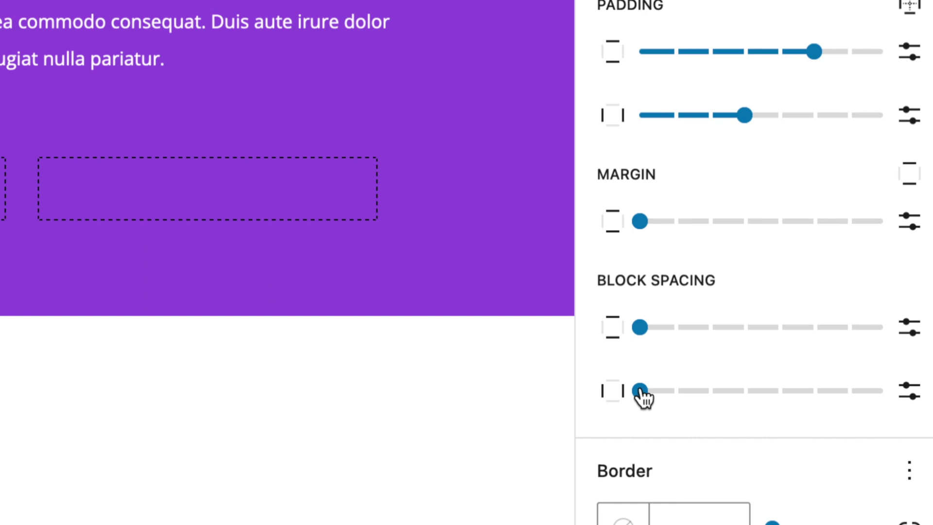
left_click_drag(641, 392, 813, 401)
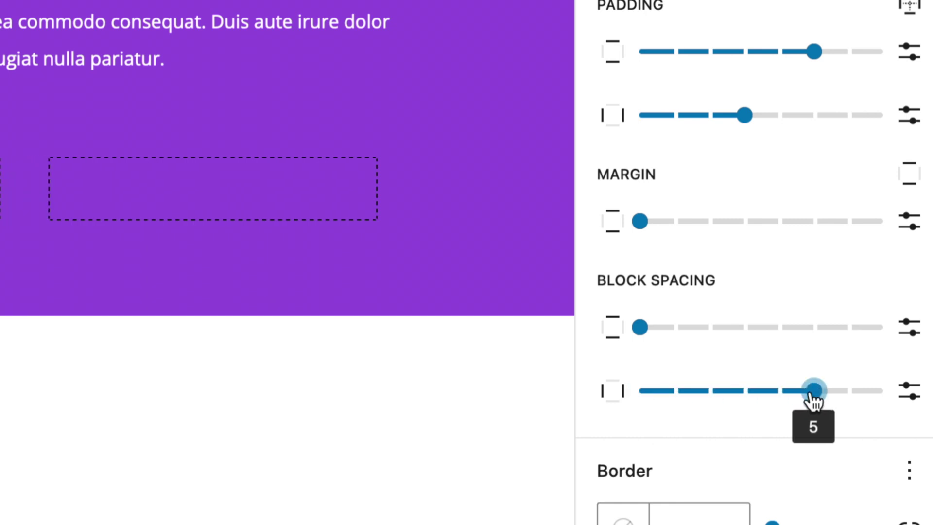
left_click(183, 260)
left_click(185, 260)
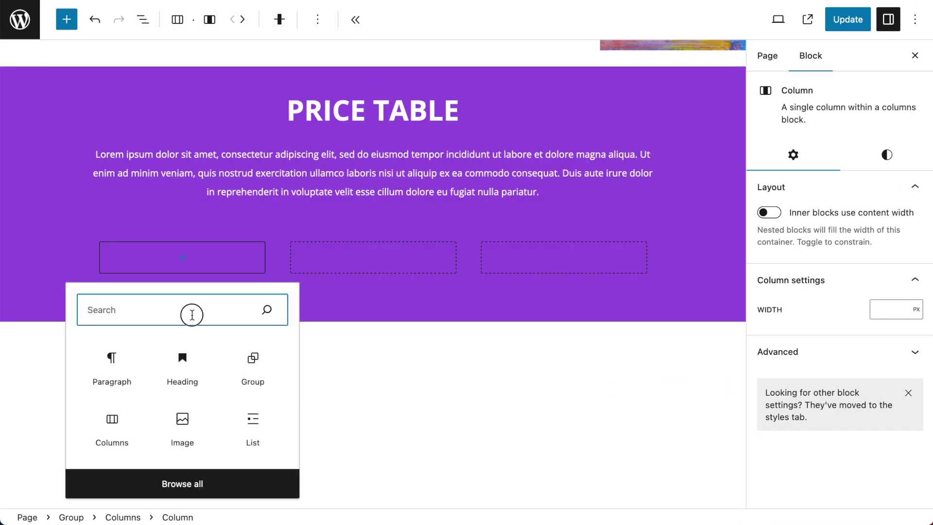
type("grou")
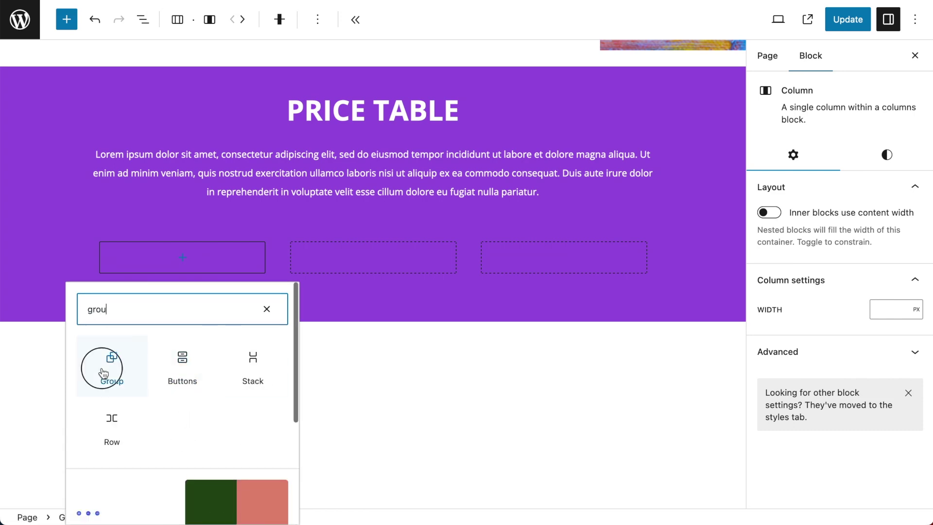
left_click(103, 373)
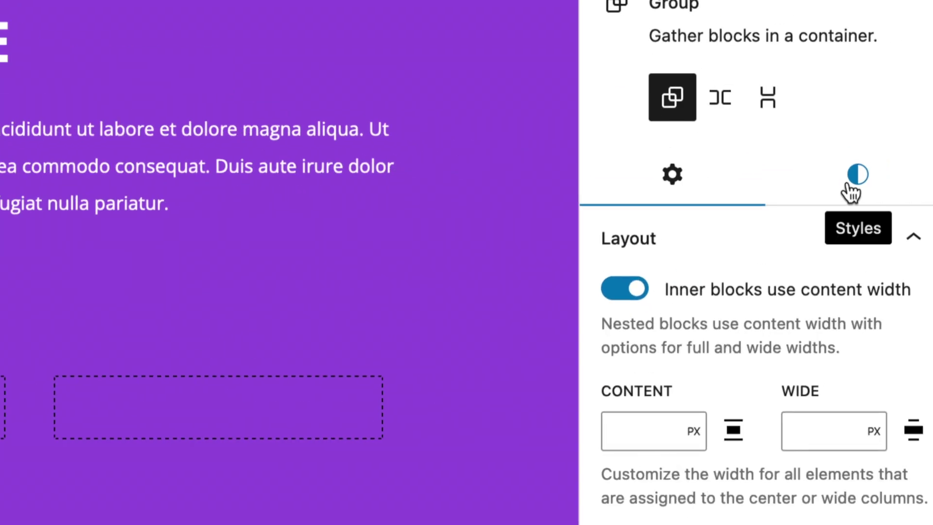
left_click(910, 178)
scroll(862, 271, "down", 5)
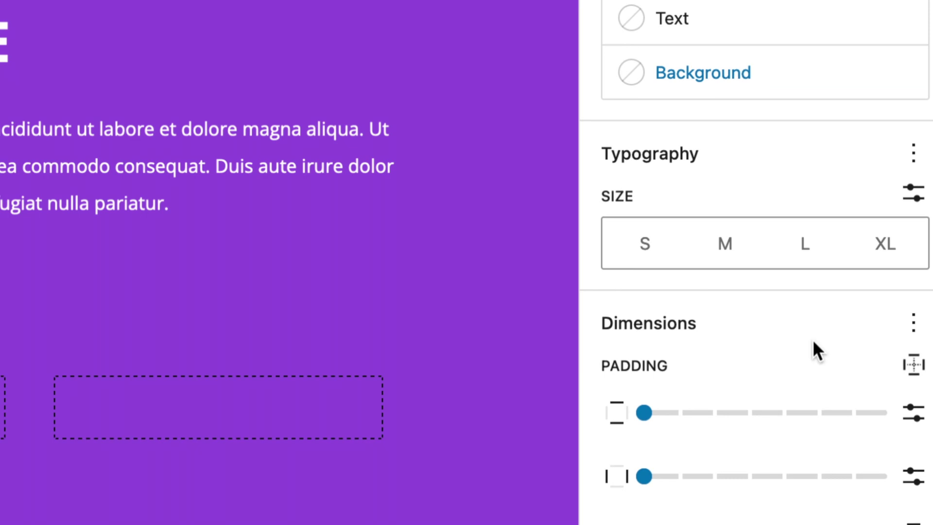
left_click(755, 75)
left_click(357, 373)
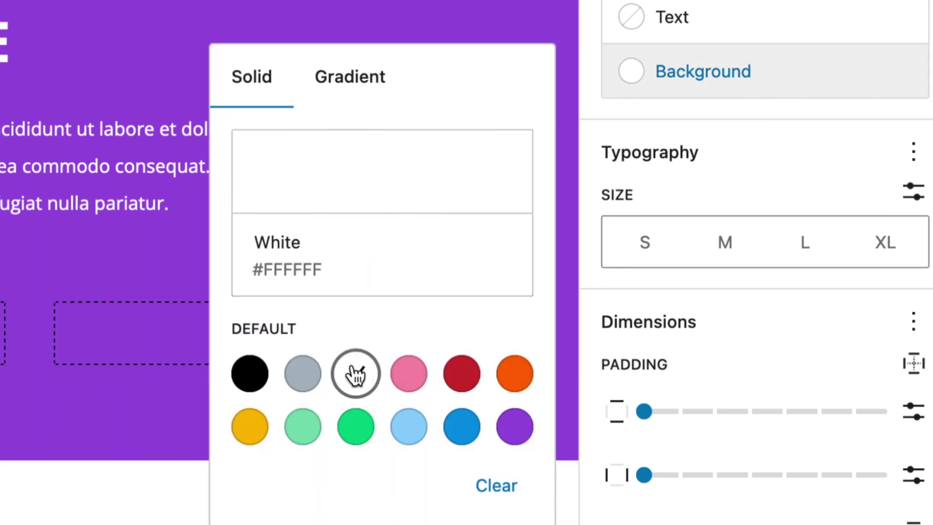
scroll(676, 180, "down", 5)
left_click_drag(634, 182, 809, 187)
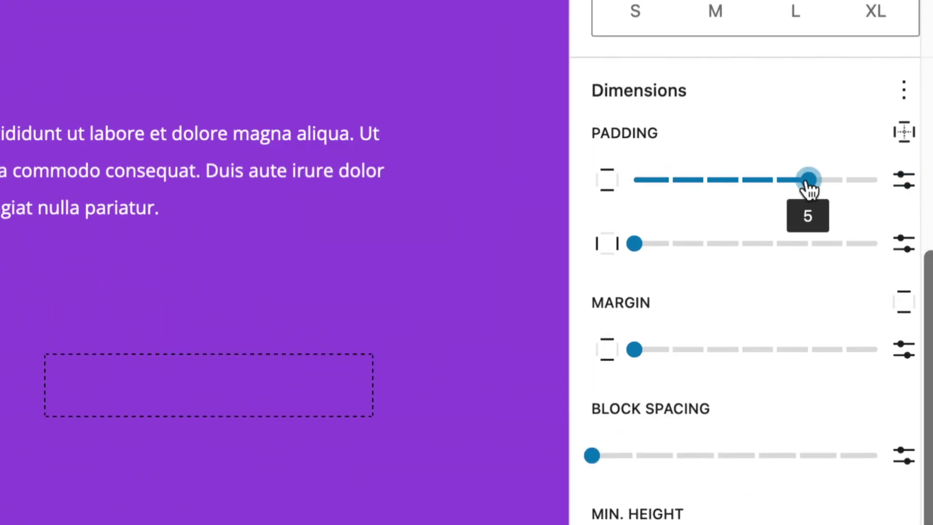
left_click_drag(629, 246, 821, 253)
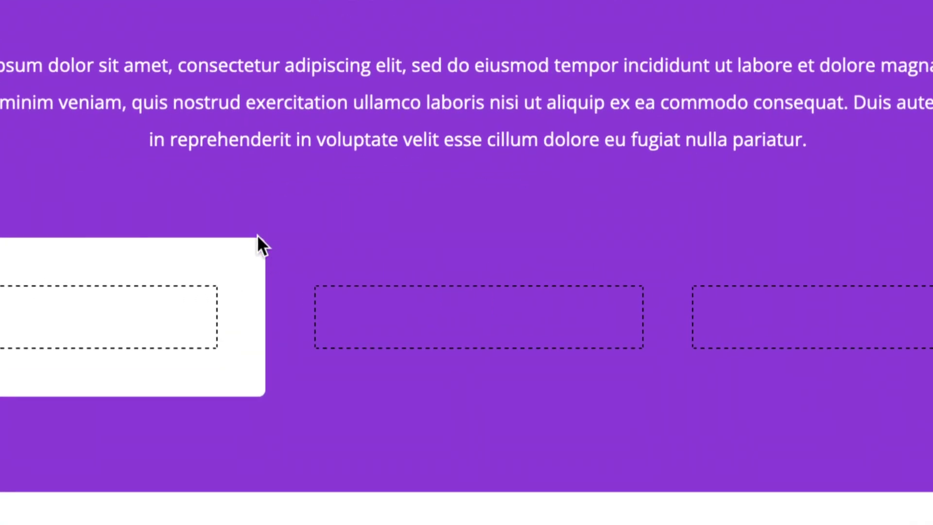
left_click(101, 317)
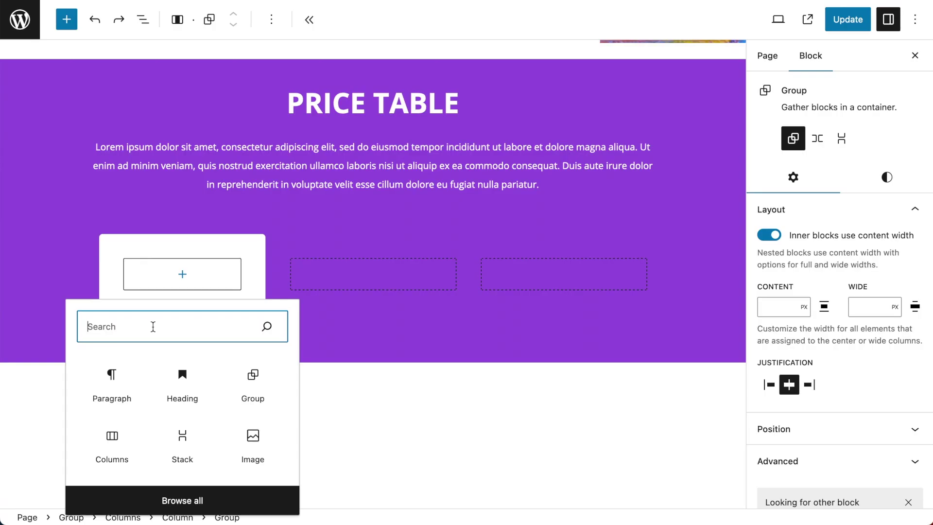
type("sta")
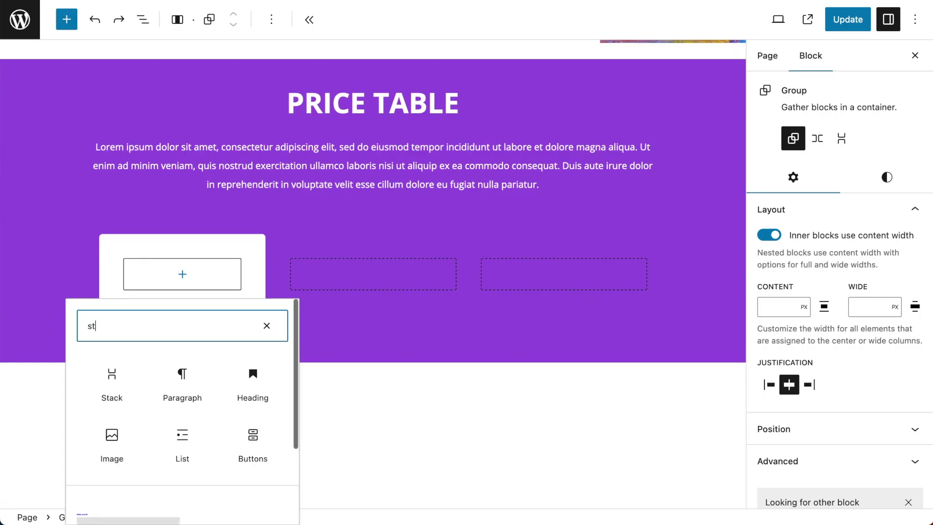
left_click(113, 377)
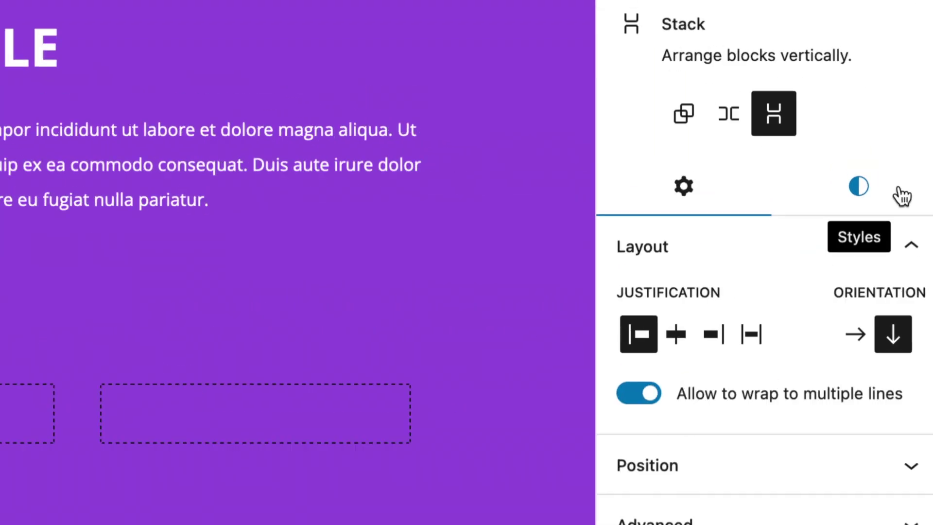
left_click(887, 177)
scroll(917, 308, "down", 5)
left_click_drag(758, 306, 777, 307)
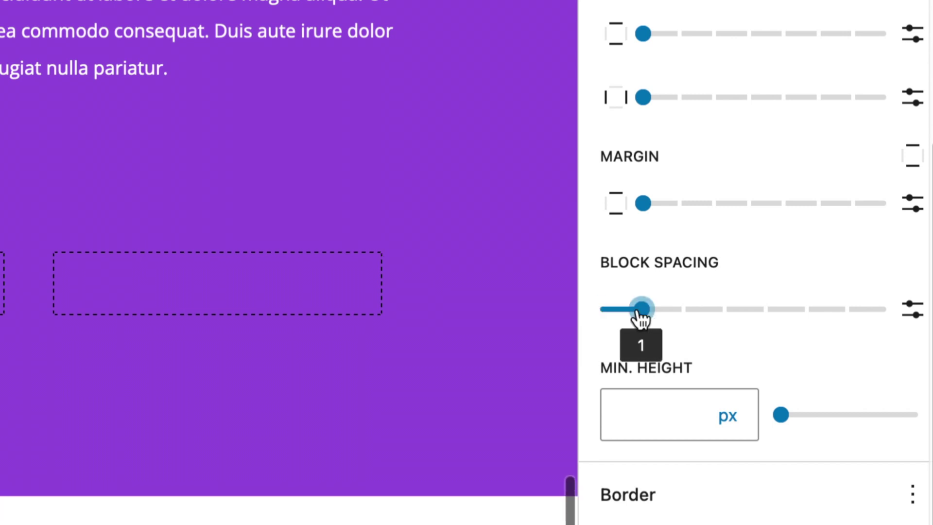
left_click(649, 415)
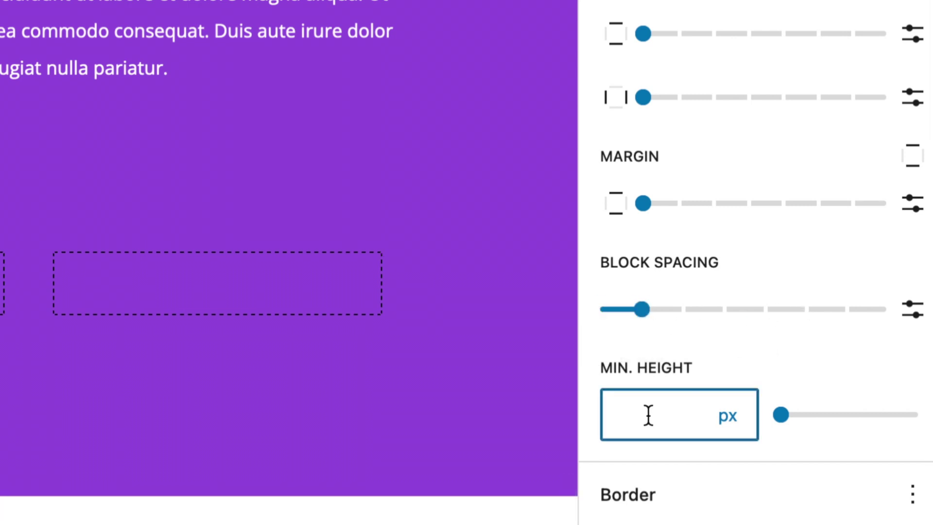
type("250")
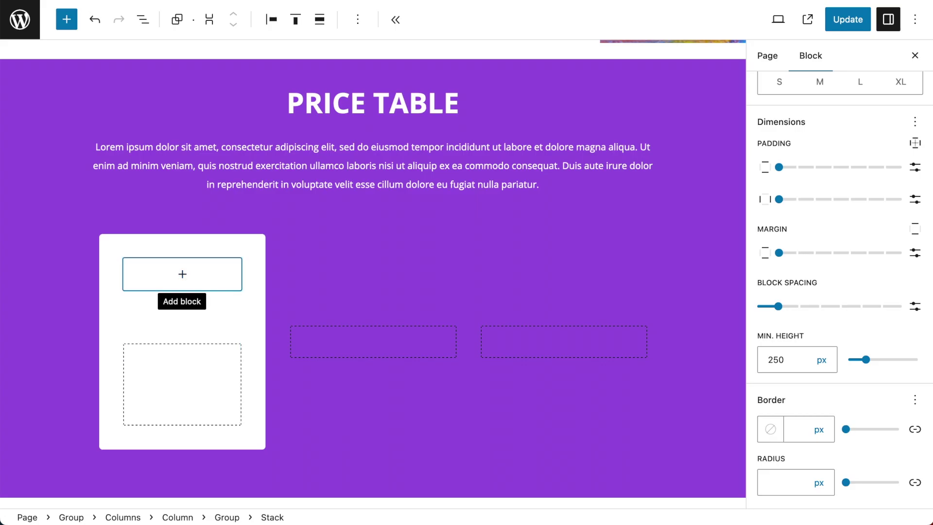
left_click(182, 274)
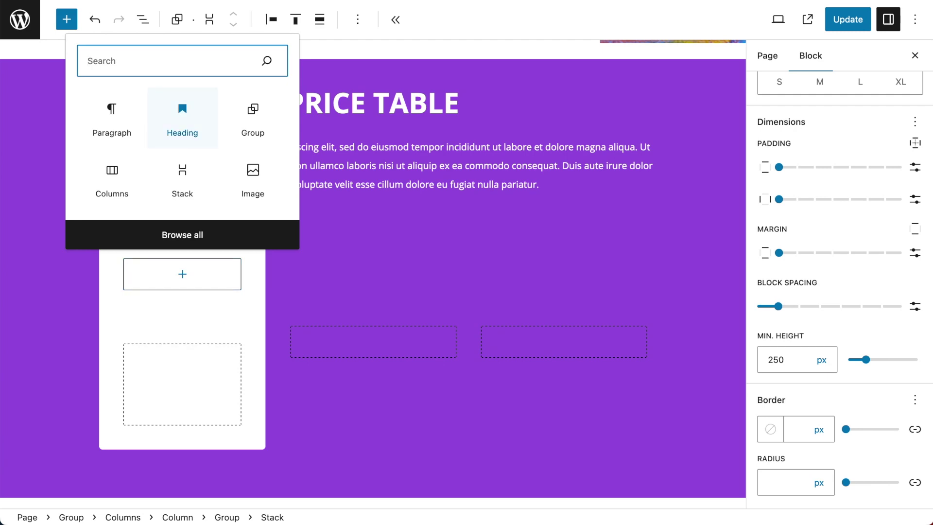
Step: Add a bold, large, uppercase 'FREE' heading inside the stack
left_click(182, 118)
type("F")
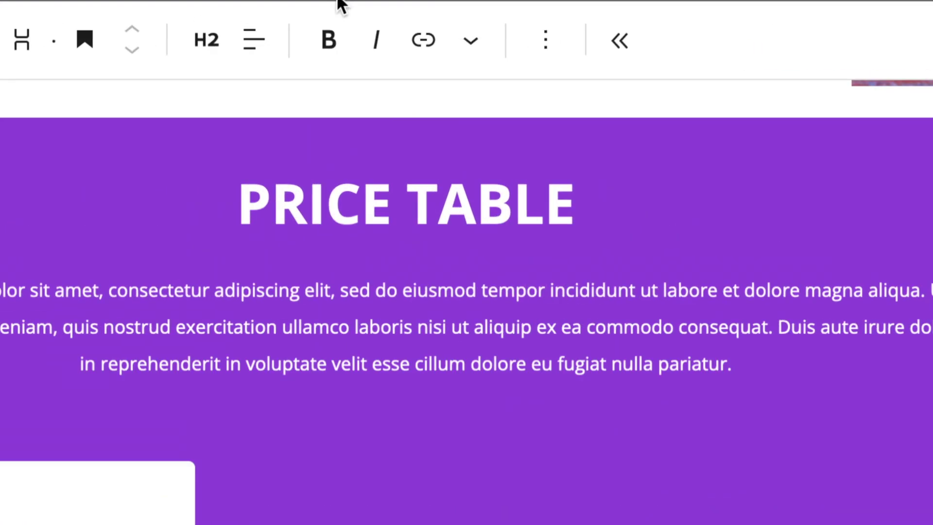
left_click(334, 19)
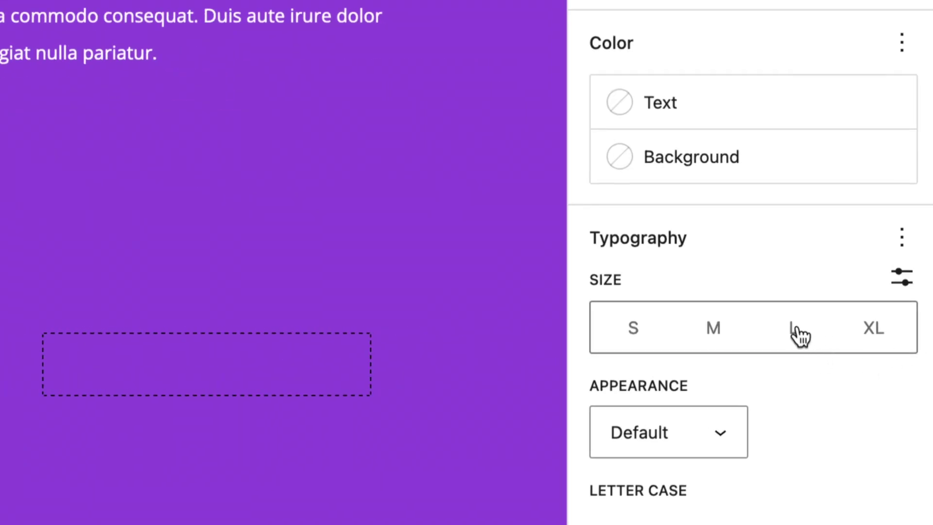
left_click(799, 336)
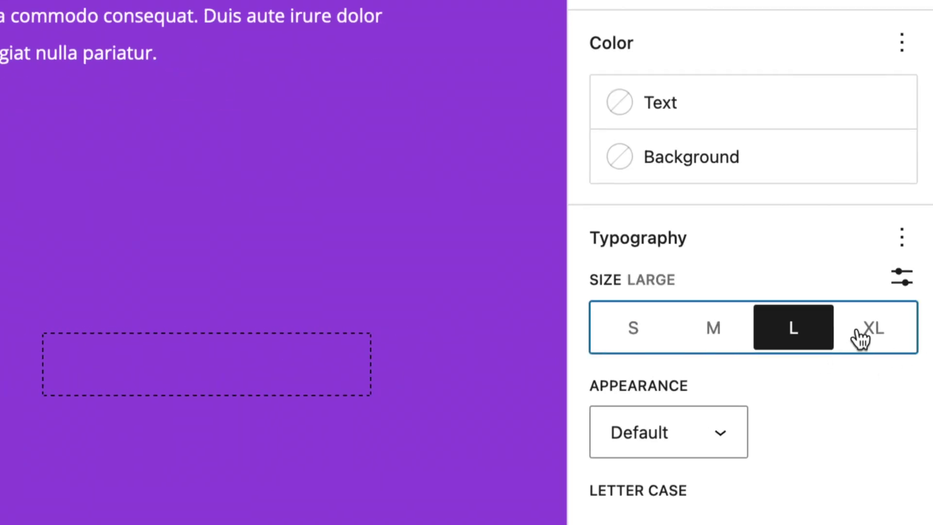
left_click(704, 349)
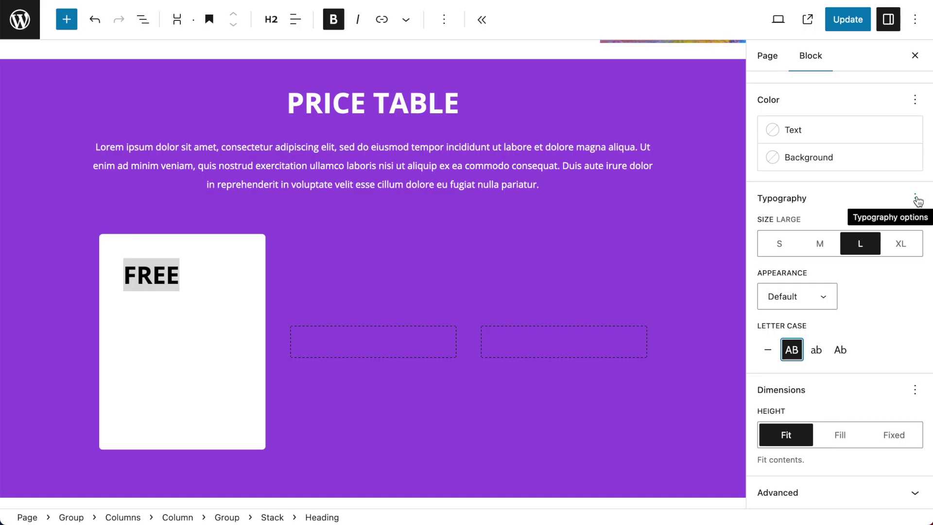
Step: Set the FREE heading's line height to 1 and start a '/list' block beneath it
left_click(916, 198)
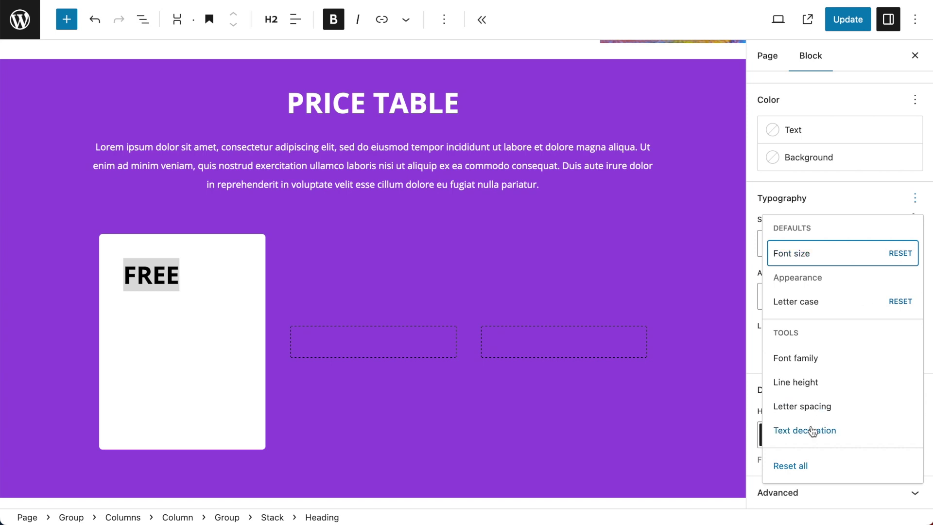
left_click(796, 382)
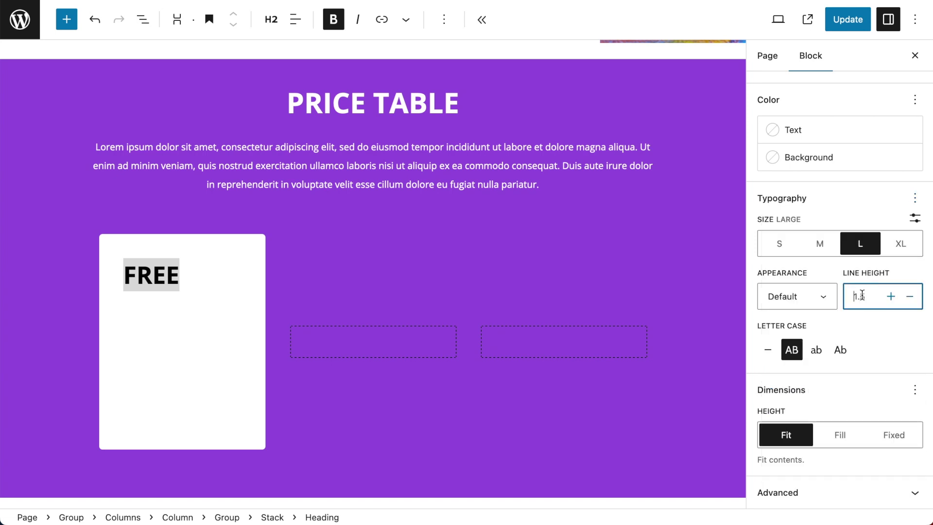
type("1")
left_click(180, 269)
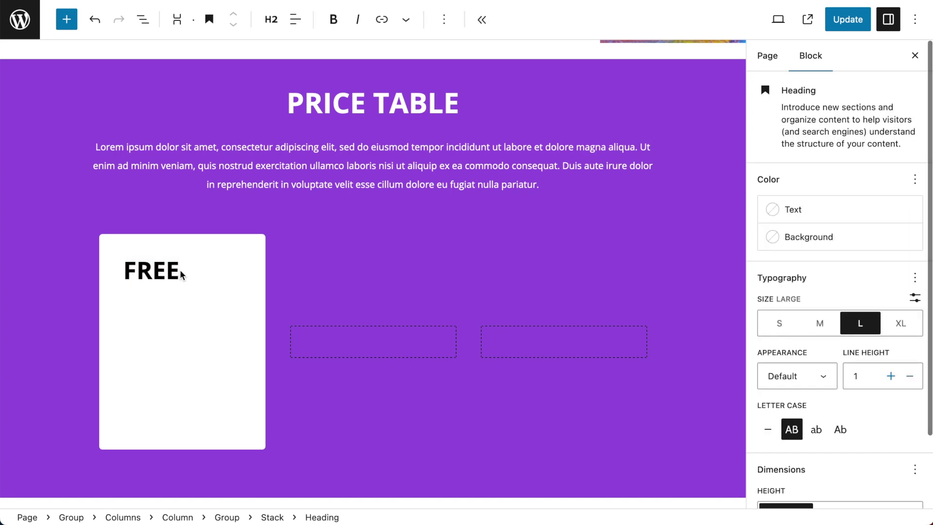
key("Return")
type("/list")
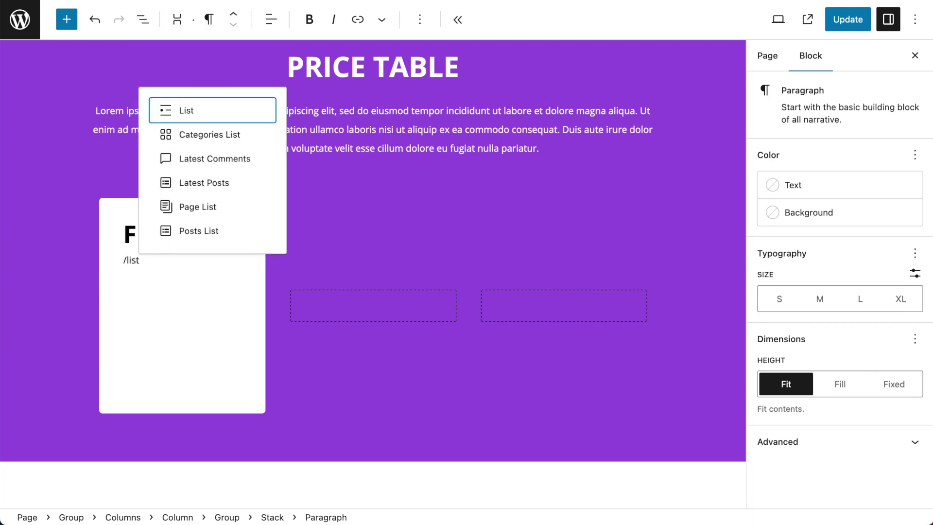
Step: Turn the new block into a bulleted list of three 'Lorem ipsum dolor' items
left_click(179, 113)
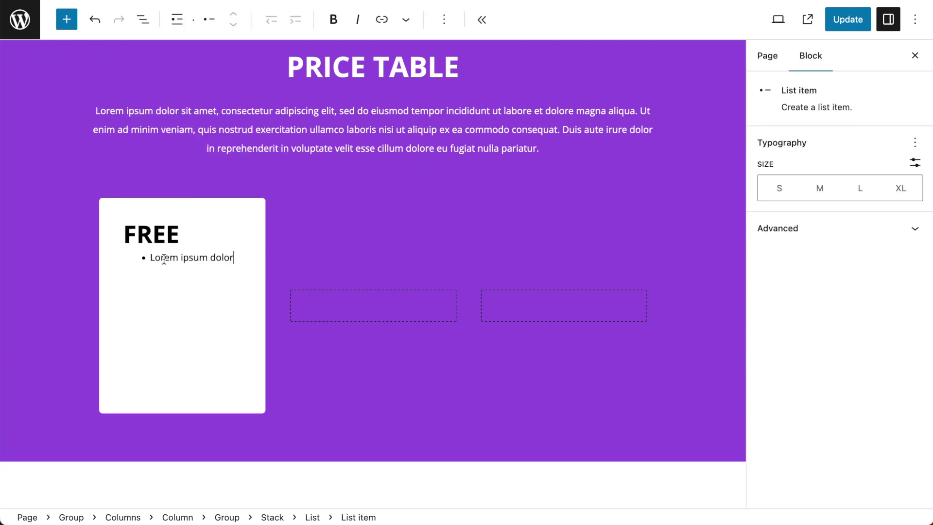
key("Return")
scroll(164, 259, "down", 1)
key("Return")
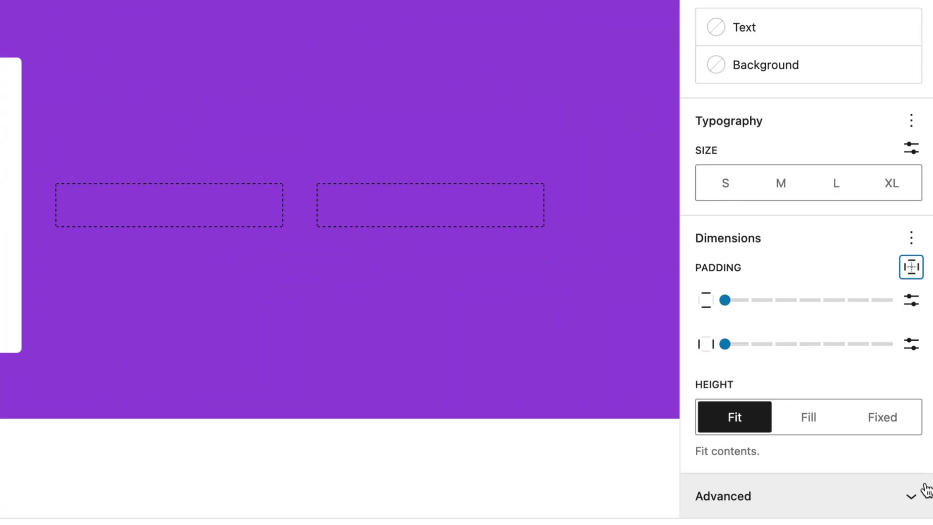
Step: Give the list a left padding of 3 and a right padding of 0
left_click(910, 174)
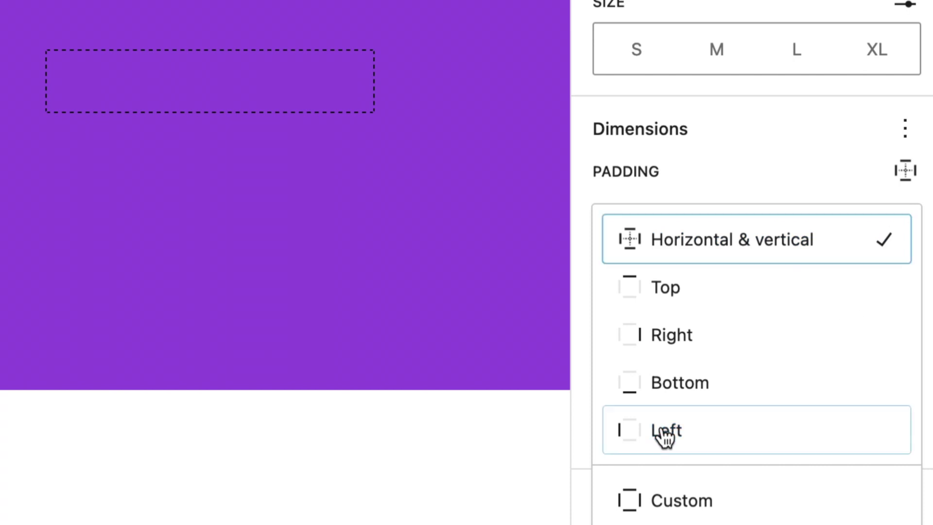
left_click(663, 432)
left_click_drag(596, 268, 727, 275)
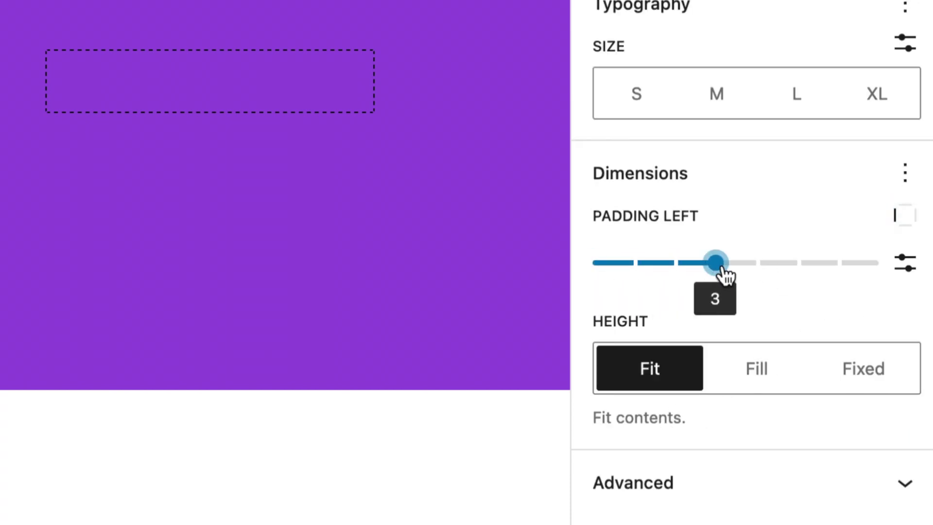
left_click(907, 216)
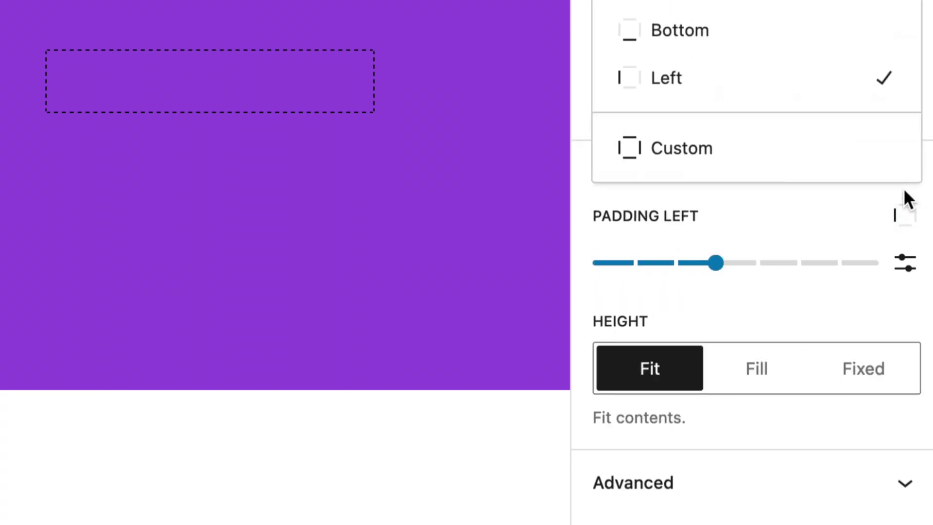
left_click(685, 4)
mouse_move(593, 262)
left_mouse_down()
mouse_move(625, 270)
mouse_move(591, 265)
left_mouse_up()
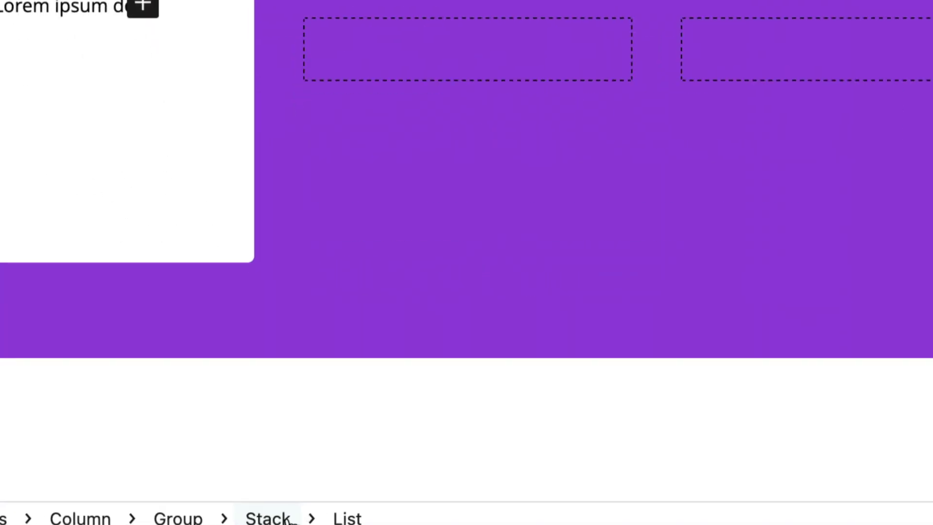
Step: Insert a new Stack after the heading-and-list stack, with space-between justification and block spacing 1
left_click(272, 517)
key("Return")
scroll(330, 358, "down", 3)
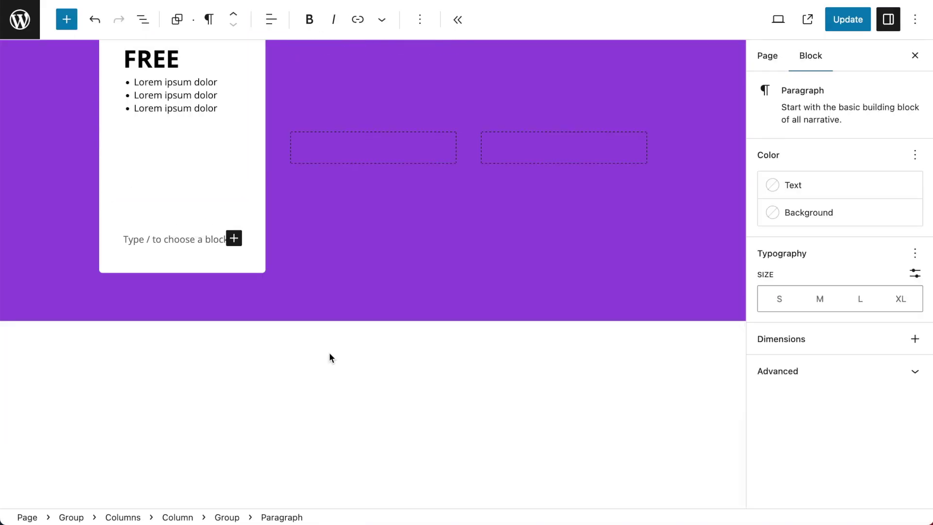
left_click(161, 243)
type("/st")
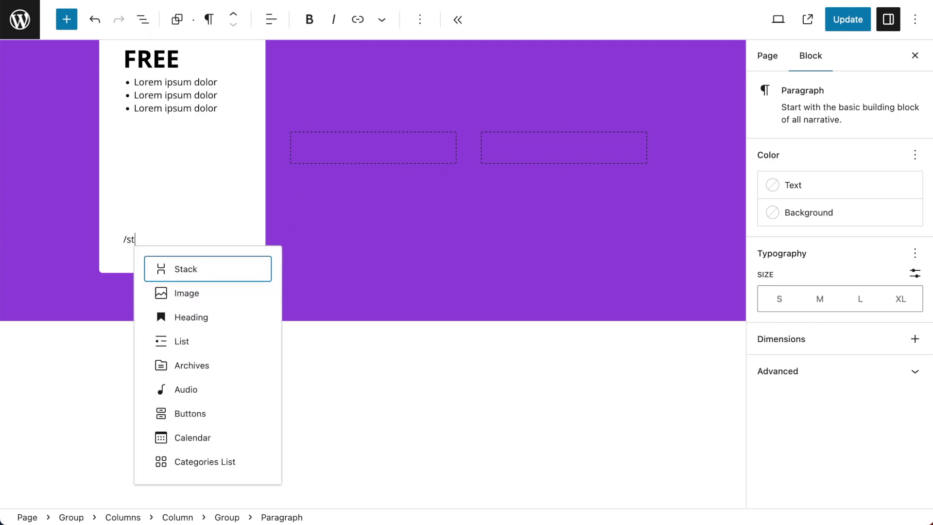
key("Return")
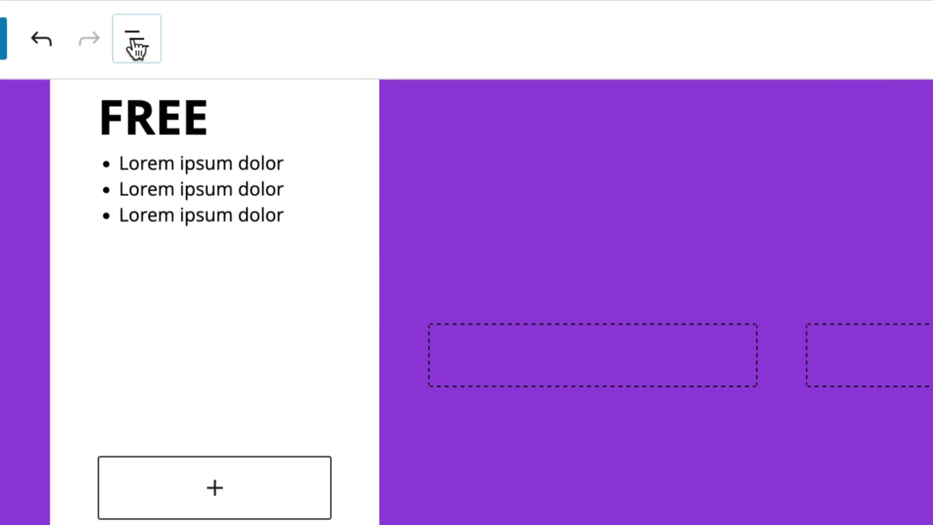
left_click(142, 20)
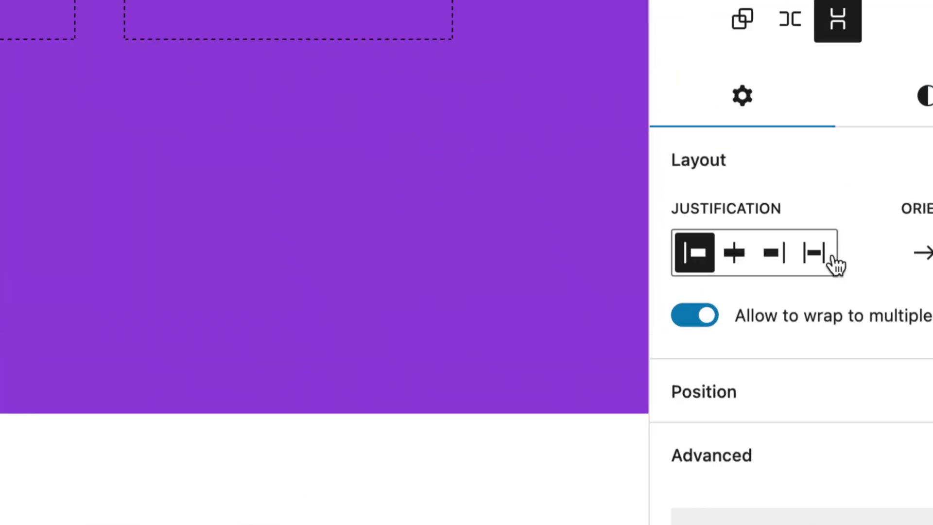
left_click(834, 257)
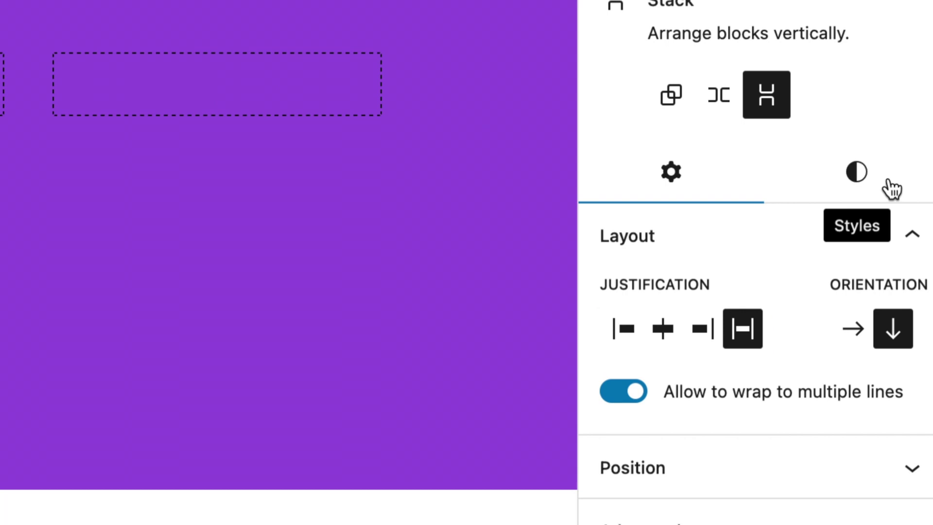
left_click(925, 96)
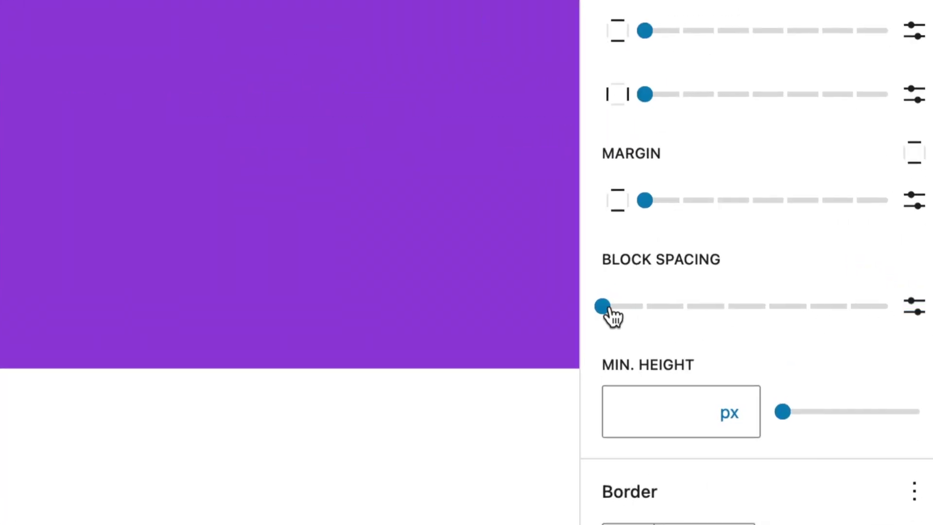
left_click_drag(603, 307, 642, 313)
Step: Add a centred, bold, large '£0' price paragraph inside the new stack
left_click(181, 200)
left_click(117, 301)
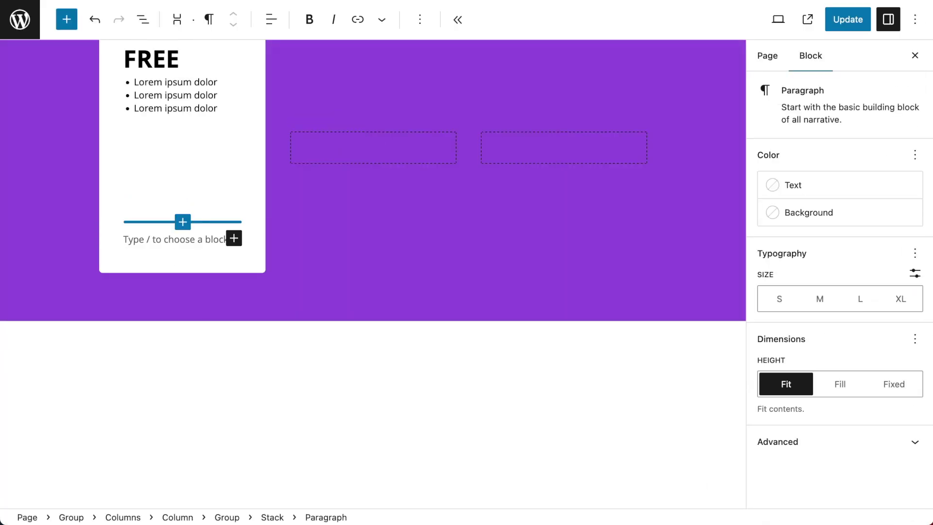
type("£0")
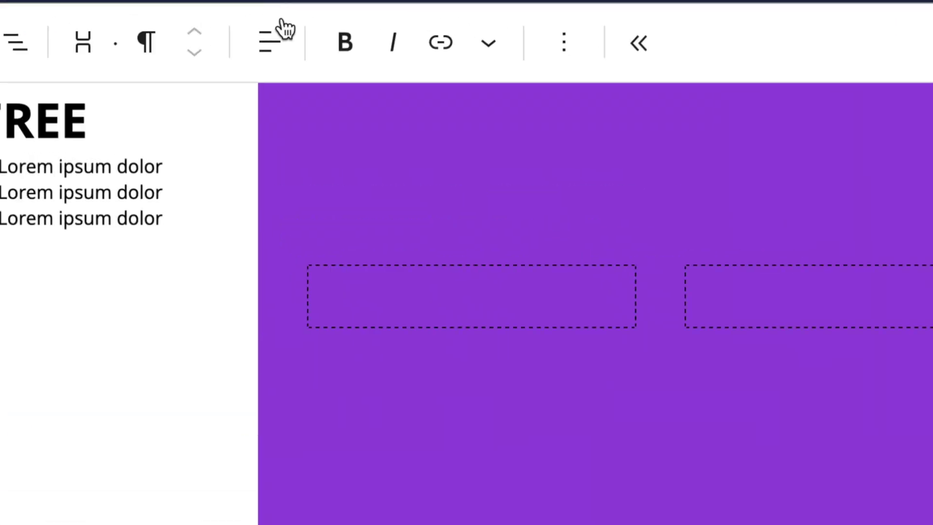
left_click(272, 20)
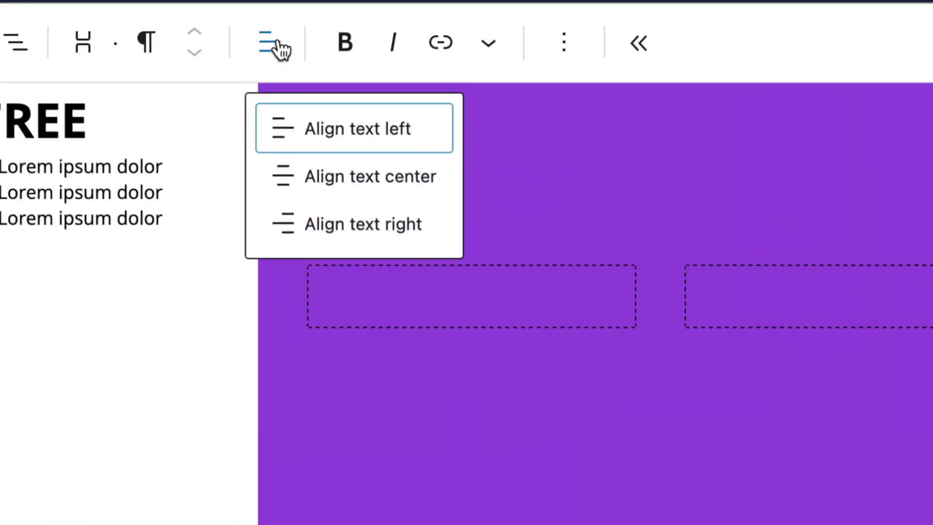
left_click(354, 188)
left_click(346, 45)
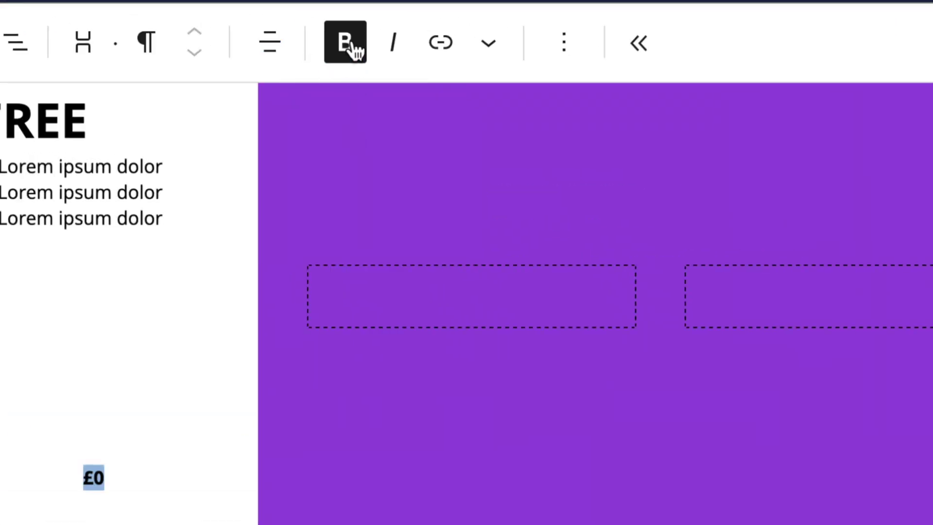
left_click(802, 316)
Step: Add a centred, full-width, Outline-style 'Sign up' button below the £0 price
key("Return")
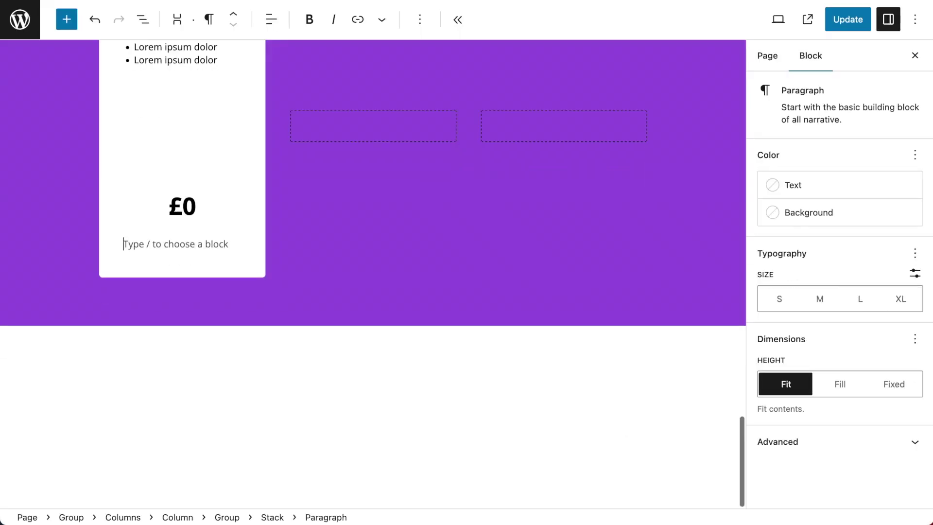
type("/but")
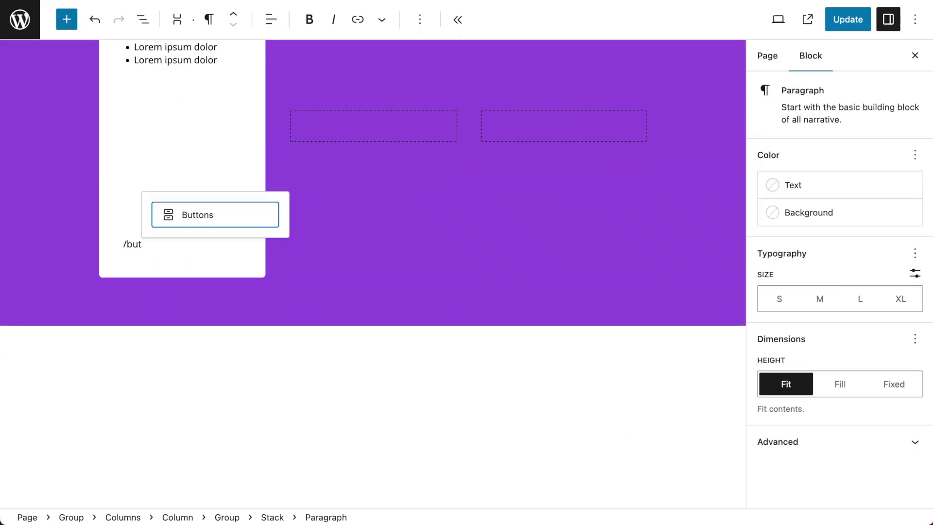
key("Return")
type("Sign")
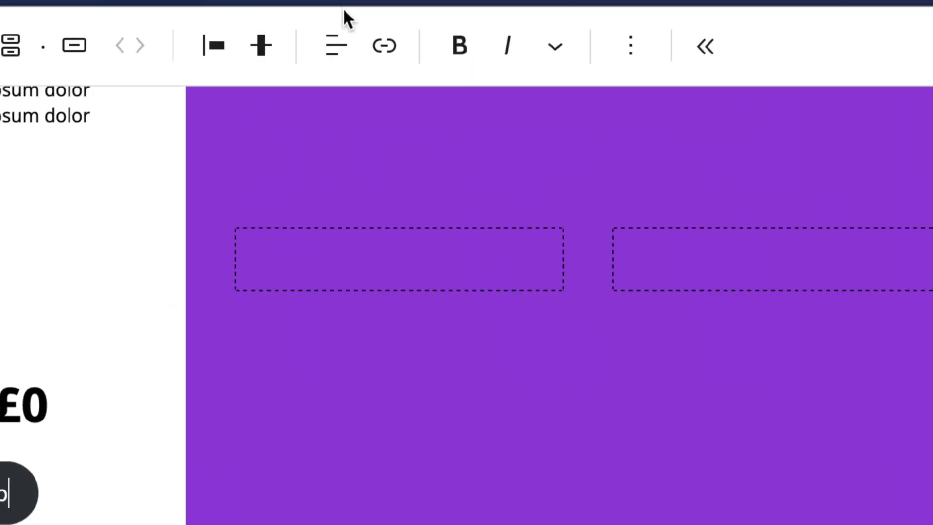
left_click(341, 20)
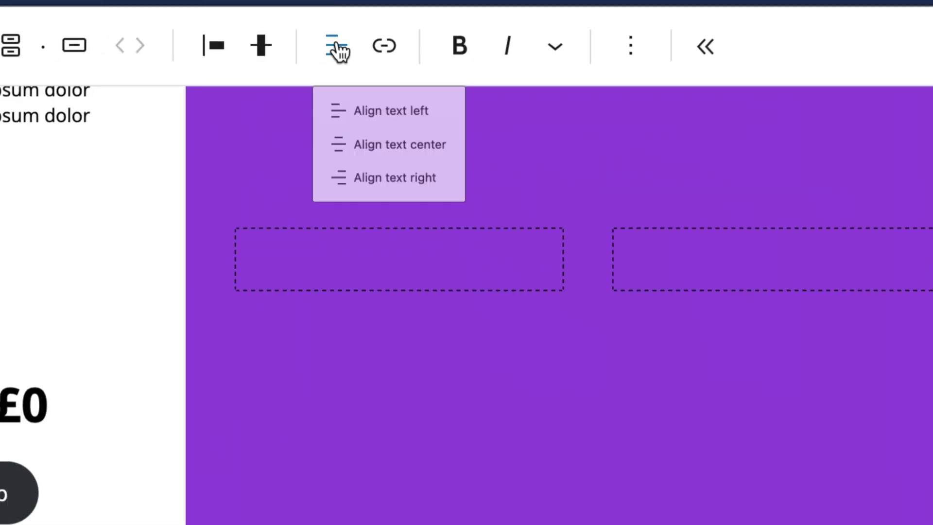
left_click(380, 91)
left_click(847, 215)
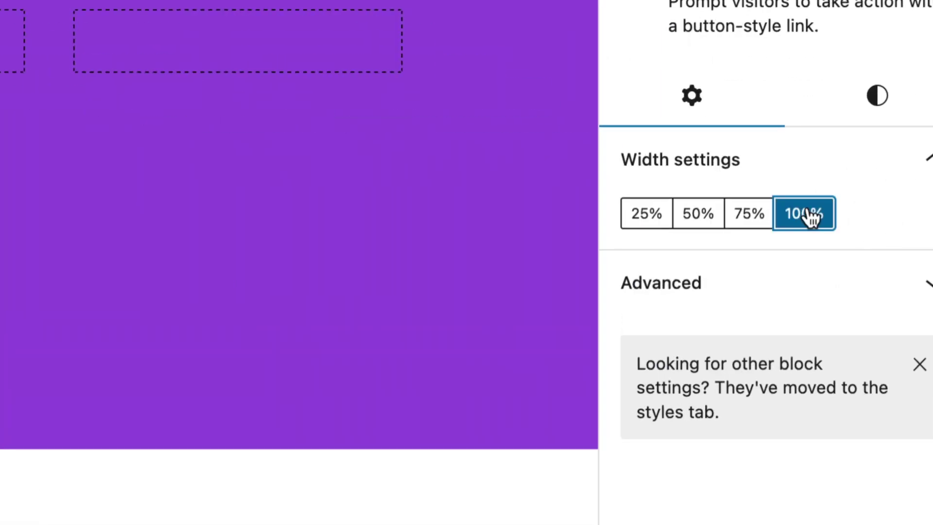
left_click(897, 154)
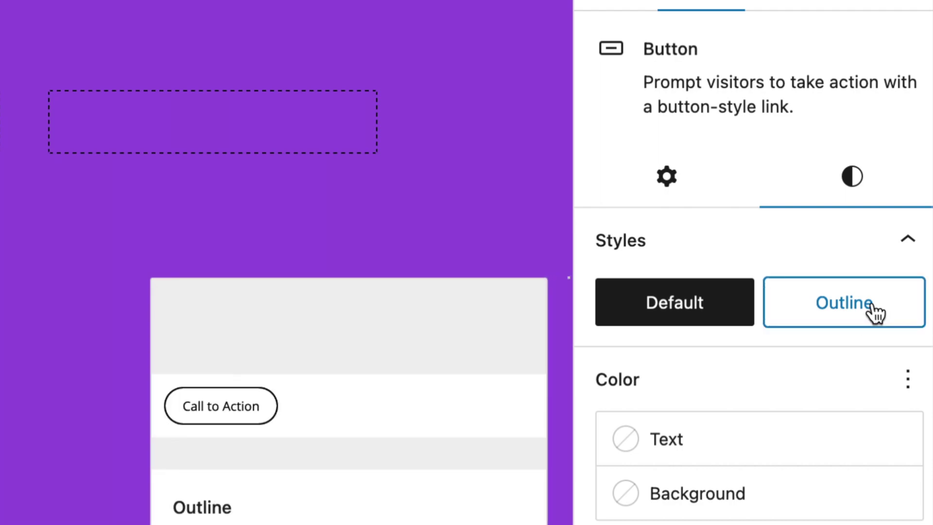
left_click(874, 313)
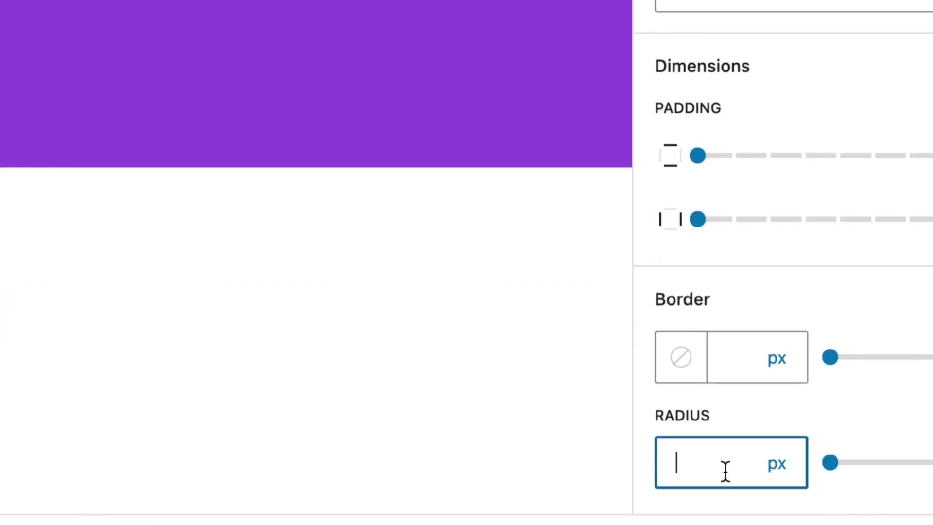
type("5")
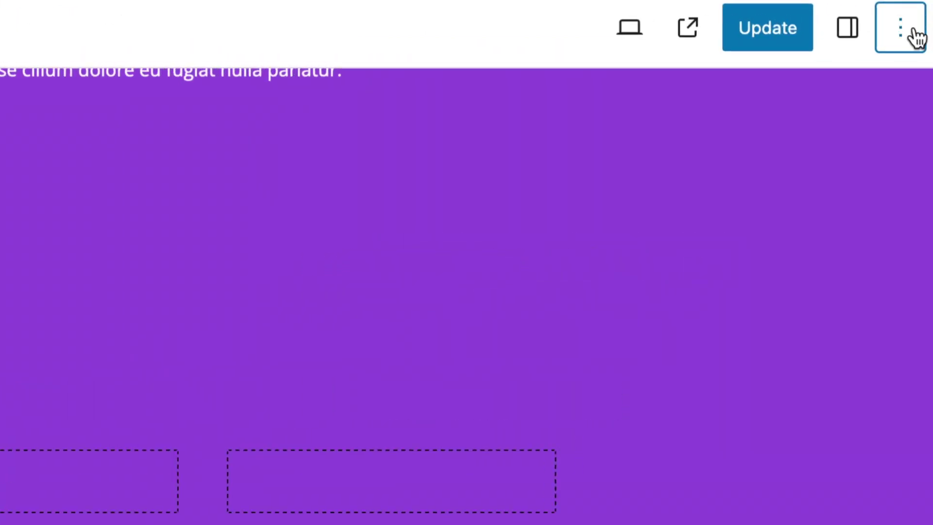
Step: Turn off the Top toolbar option and select the whole FREE card
left_click(915, 20)
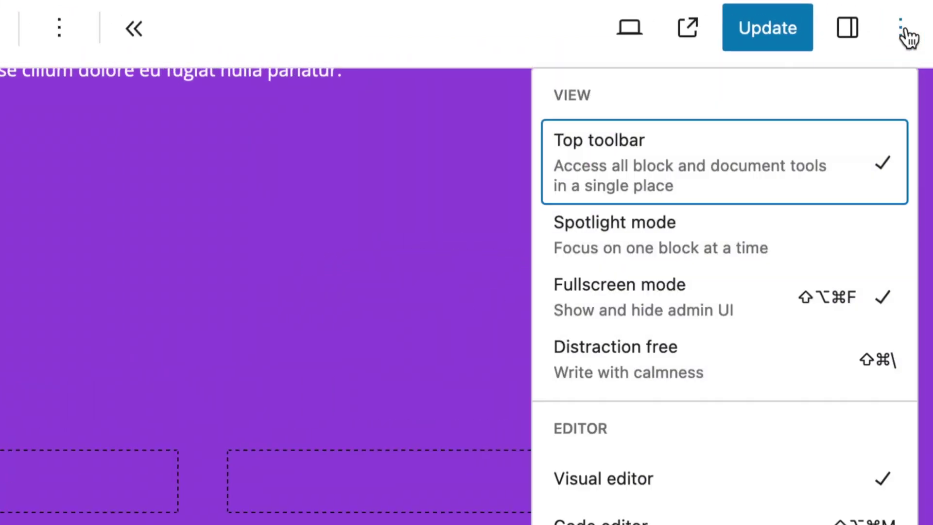
left_click(887, 171)
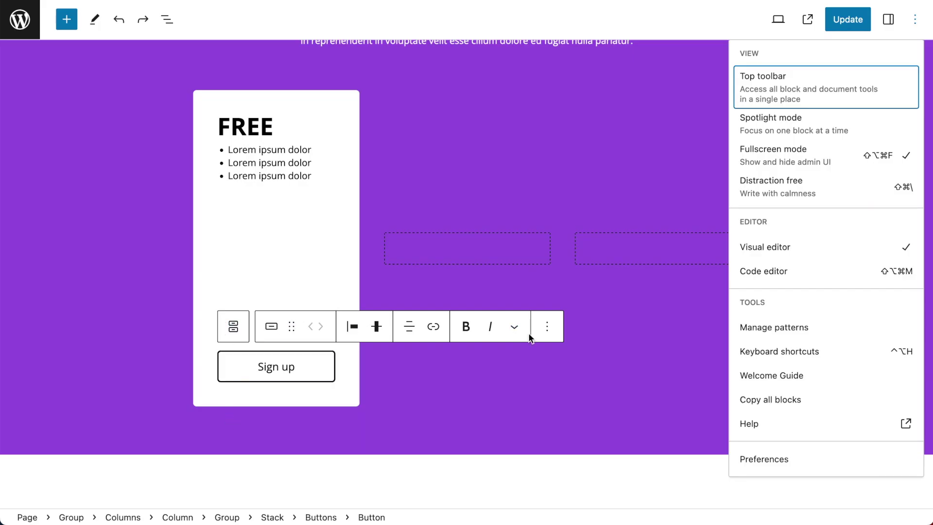
left_click(268, 358)
Step: Duplicate the FREE card and move the copy into the second column
left_click(227, 517)
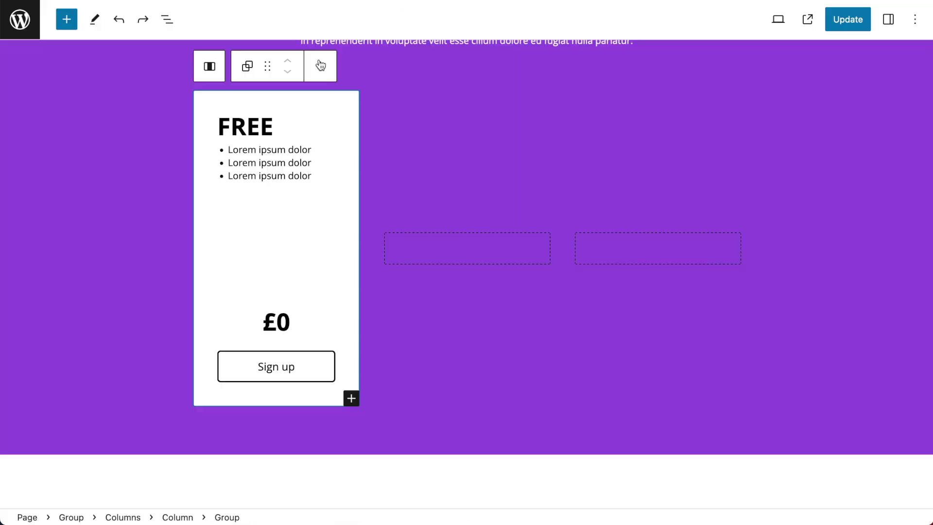
left_click(319, 66)
left_click(402, 157)
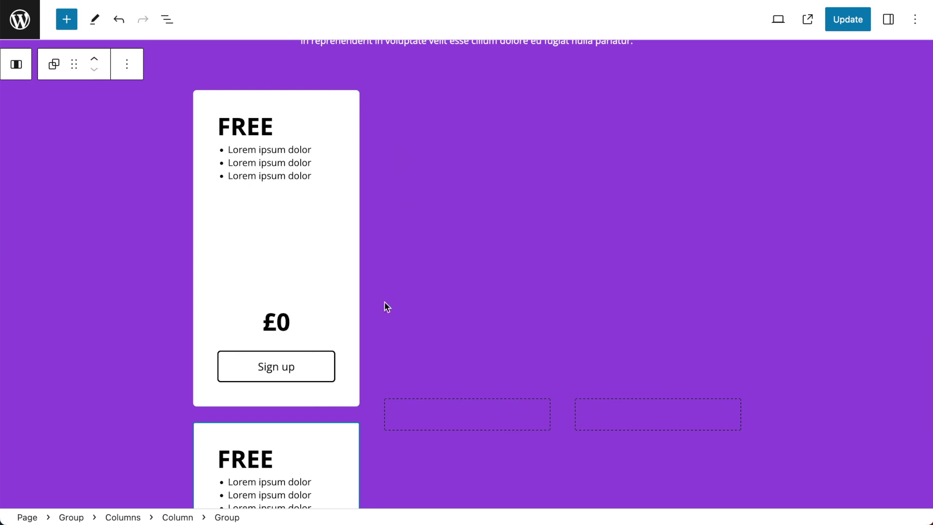
scroll(347, 449, "down", 3)
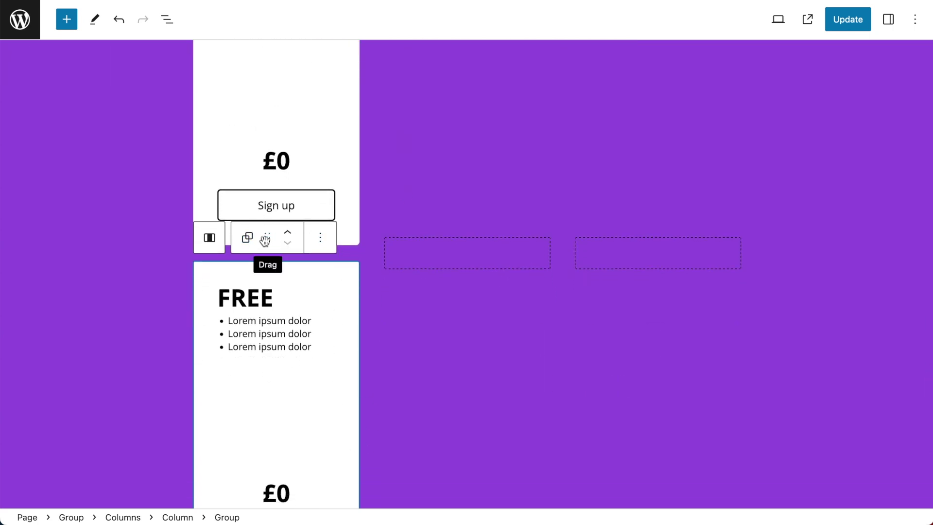
left_click_drag(266, 239, 453, 253)
Step: Duplicate the second-column card and move the new copy into the third column
scroll(453, 253, "up", 5)
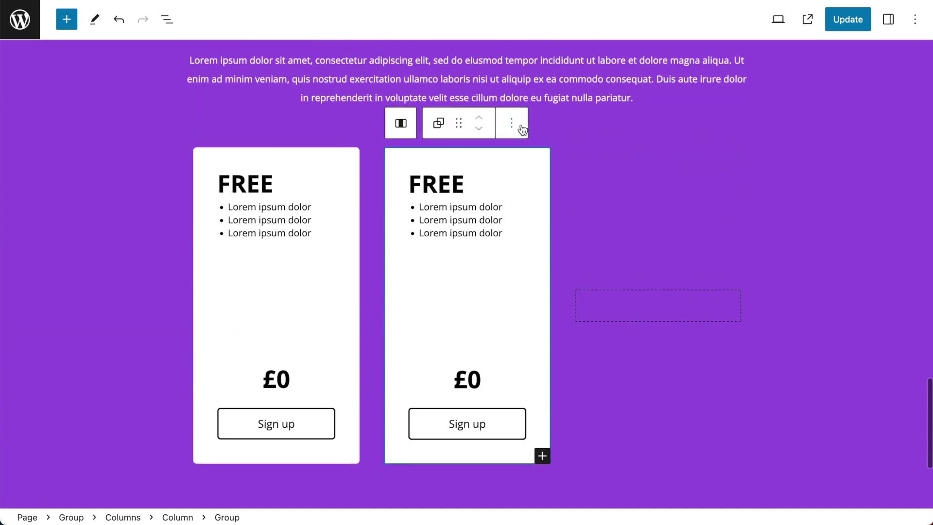
left_click(521, 129)
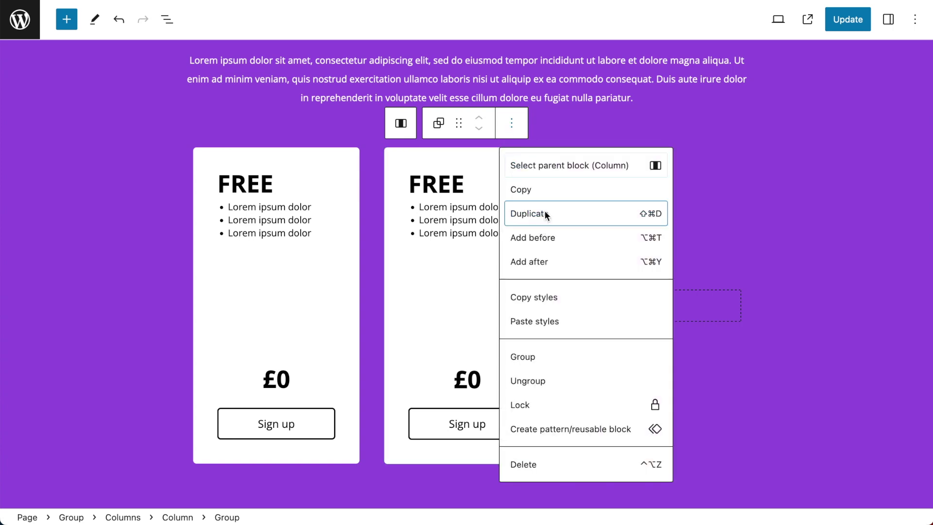
left_click(544, 212)
scroll(521, 236, "down", 4)
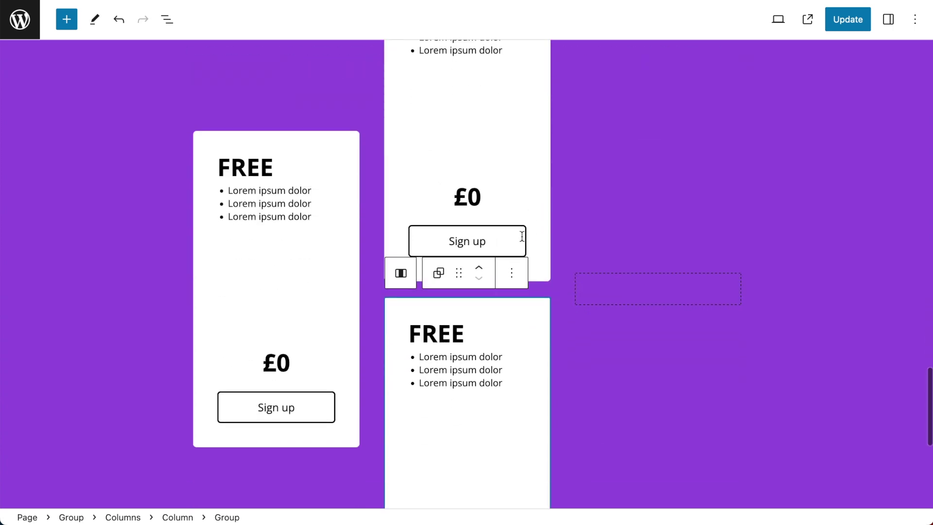
scroll(521, 236, "down", 1)
left_click_drag(458, 222, 632, 239)
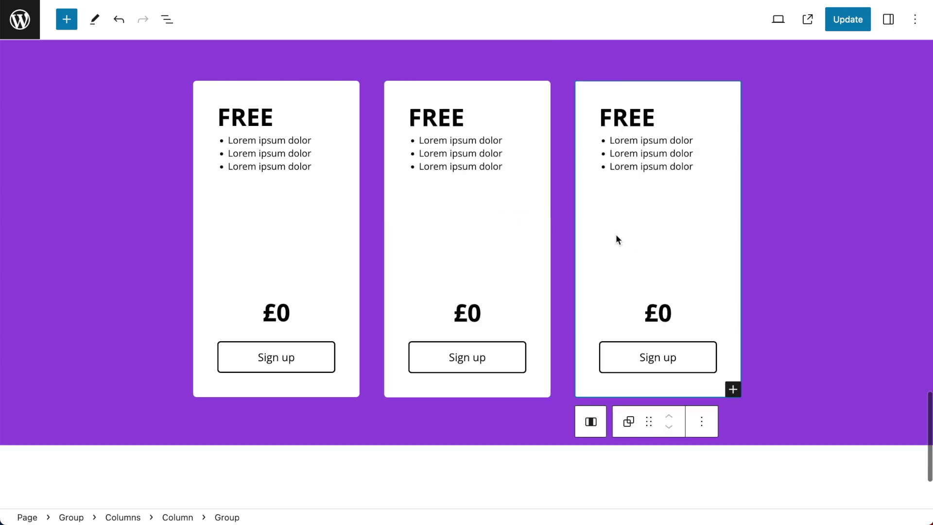
Step: Change the middle card stack's Min. Height from 250 to 320
left_click(474, 165)
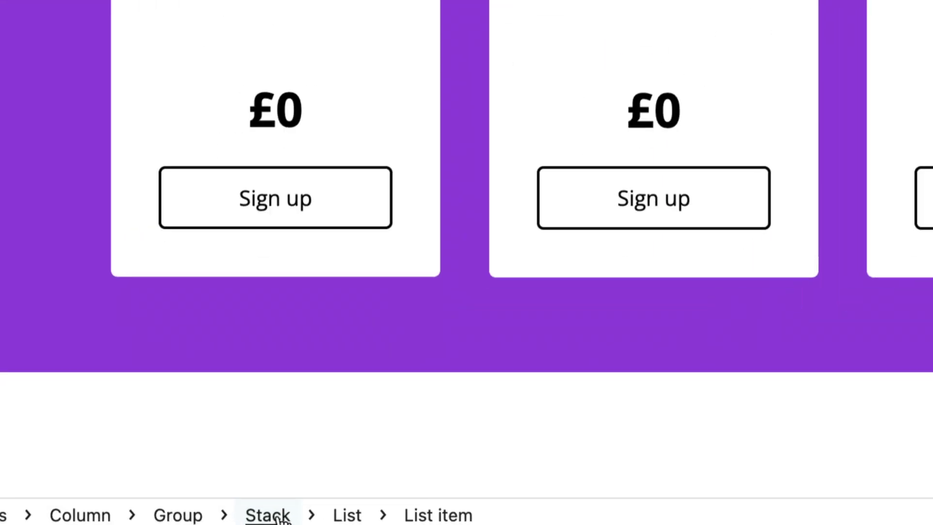
left_click(273, 518)
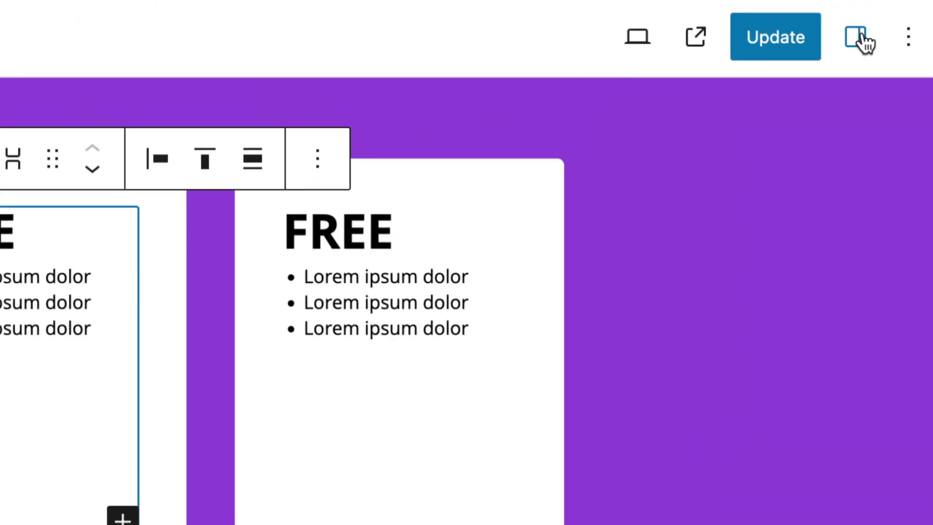
left_click(856, 38)
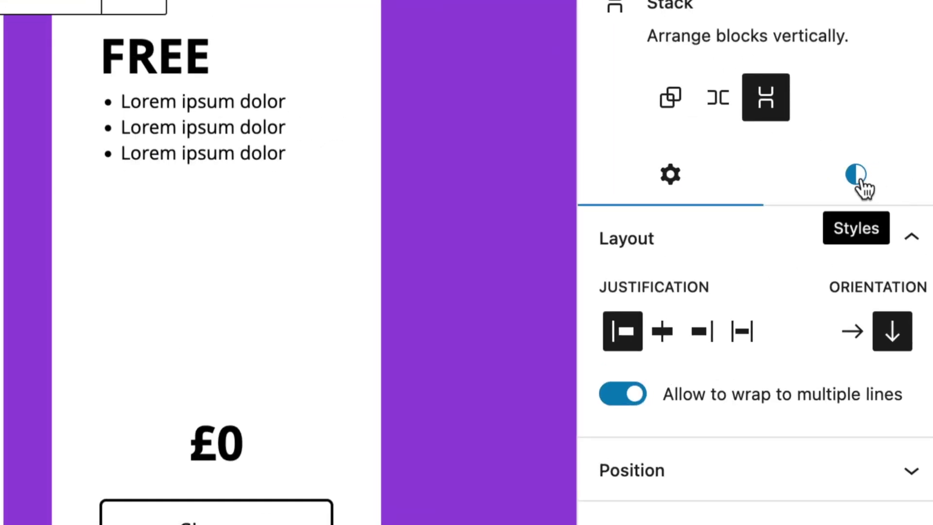
left_click(857, 348)
scroll(710, 521, "down", 5)
double_click(808, 362)
type("320")
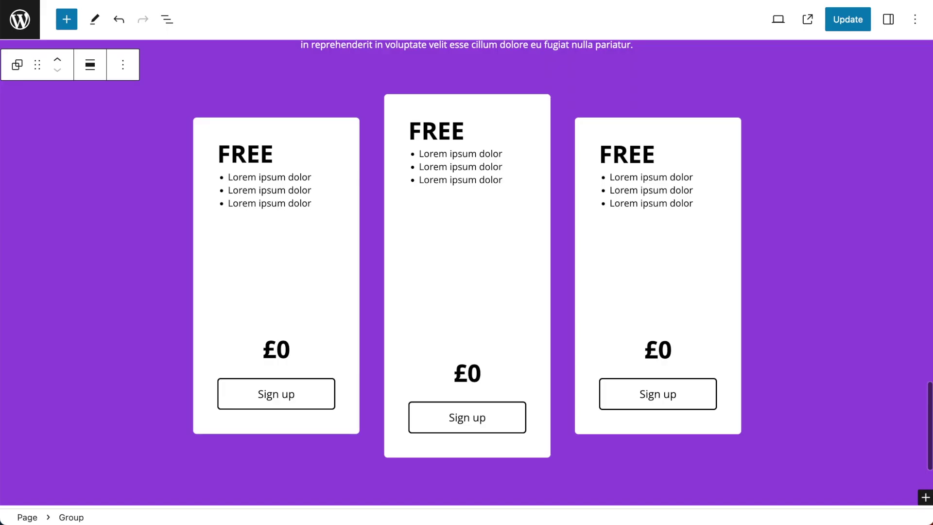
Step: Rename the middle card's heading from FREE to BEST
left_click(410, 130)
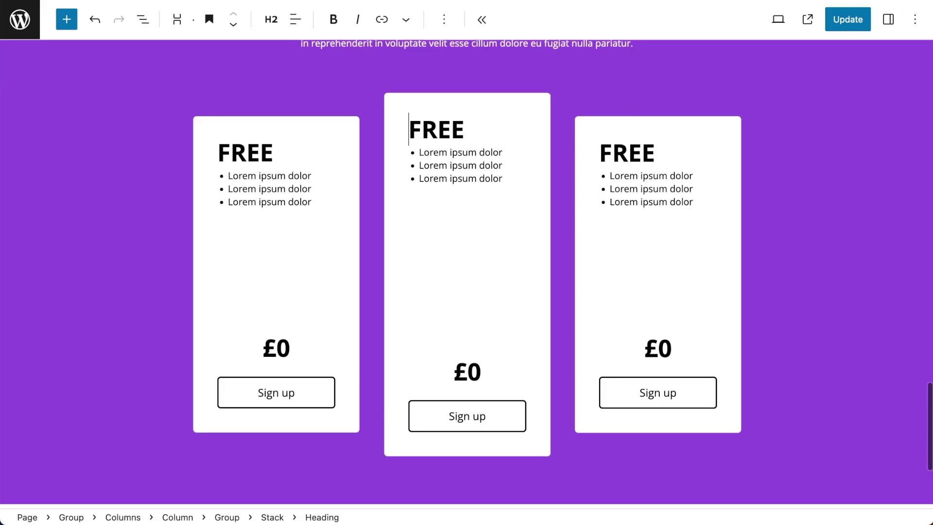
double_click(437, 129)
type("BEST")
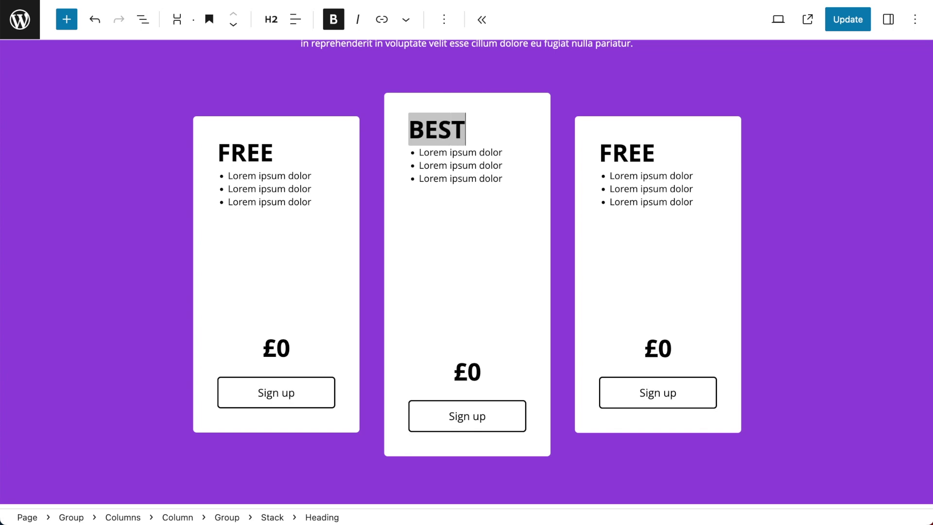
Step: Extend the BEST list to six 'Lorem ipsum dolor' bullets and change its price to £50
triple_click(436, 178)
key("ctrl+c")
key("Right")
key("Return")
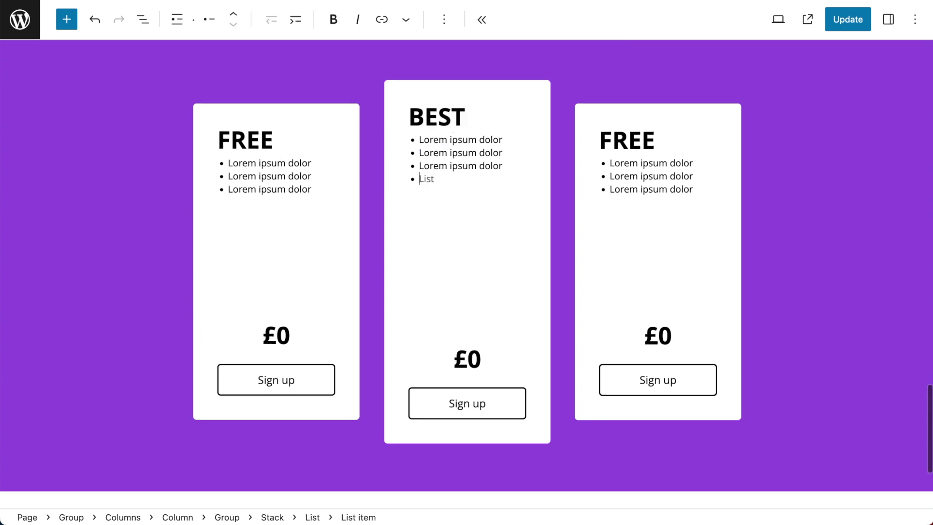
key("ctrl+v")
key("Return")
key("ctrl+v")
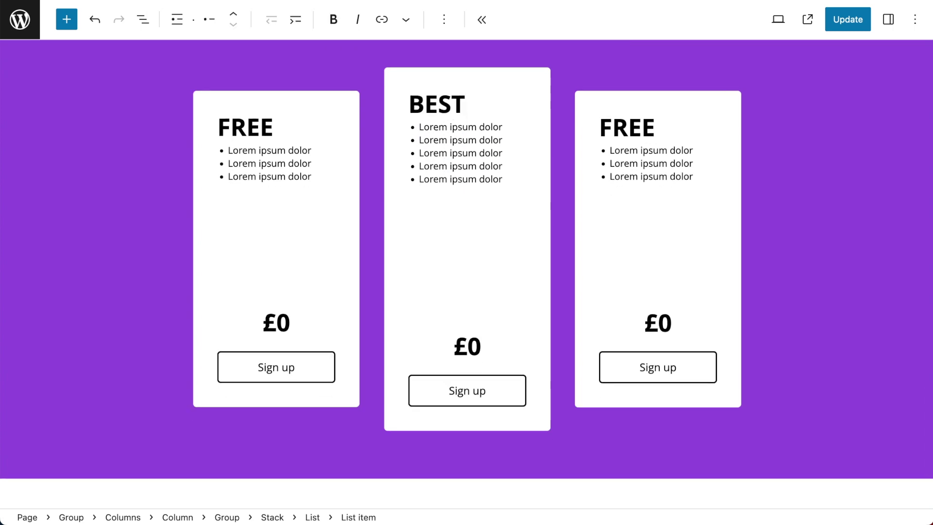
key("Return")
key("ctrl+v")
double_click(467, 334)
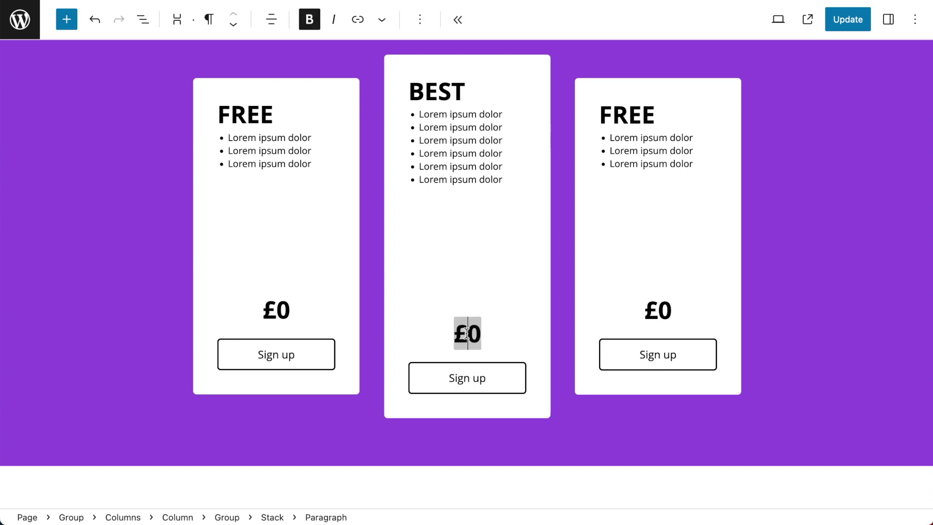
type("£50")
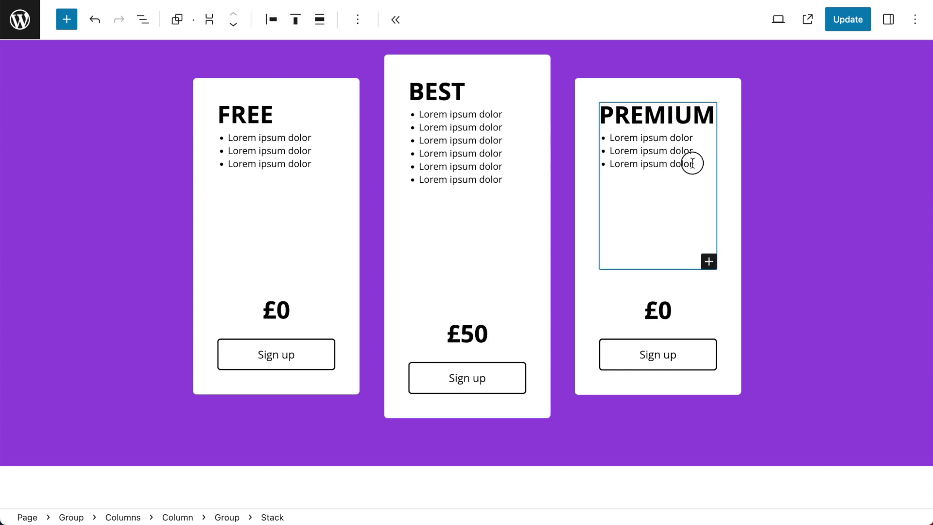
Step: Extend the PREMIUM list to seven bullets and change its price to £100
left_click(690, 173)
key("Return")
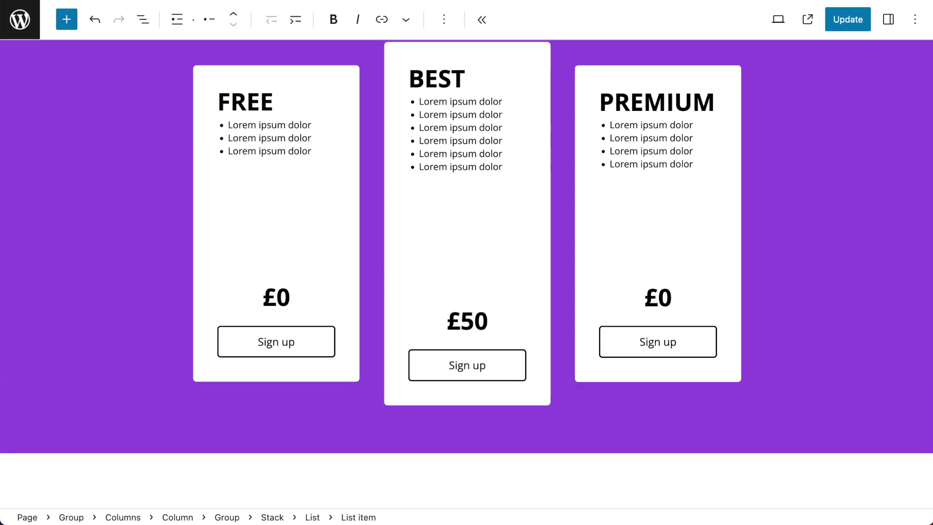
key("Return")
key("Return")
key("ctrl+v")
key("Return")
key("ctrl+v")
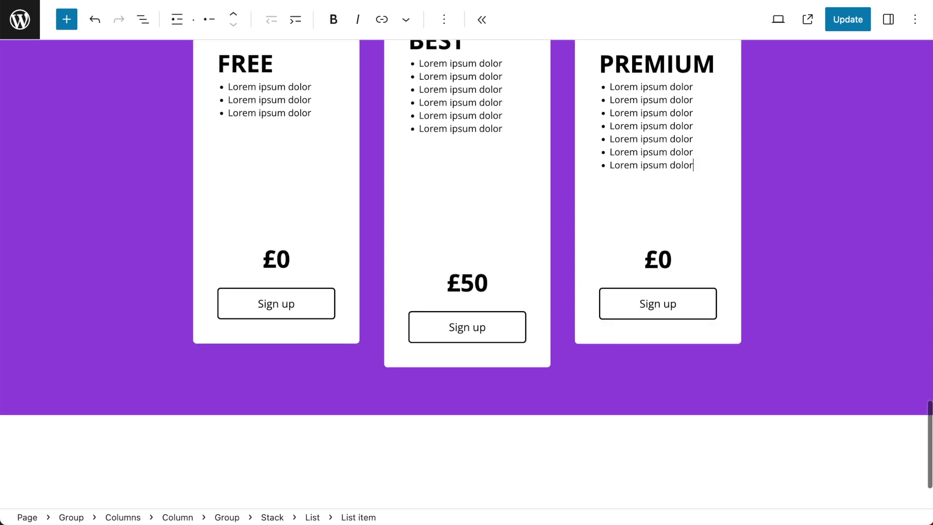
double_click(661, 261)
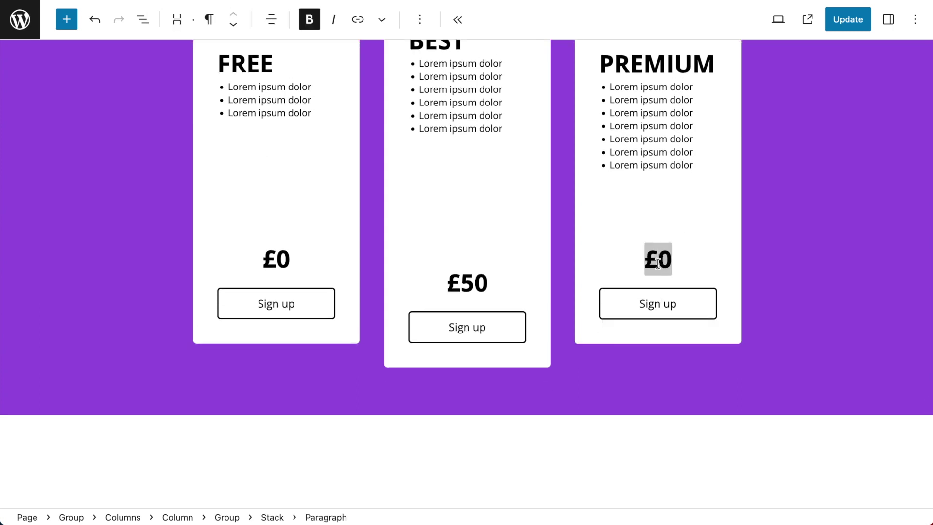
type("£100")
scroll(454, 194, "up", 5)
left_click(454, 194)
scroll(454, 194, "down", 3)
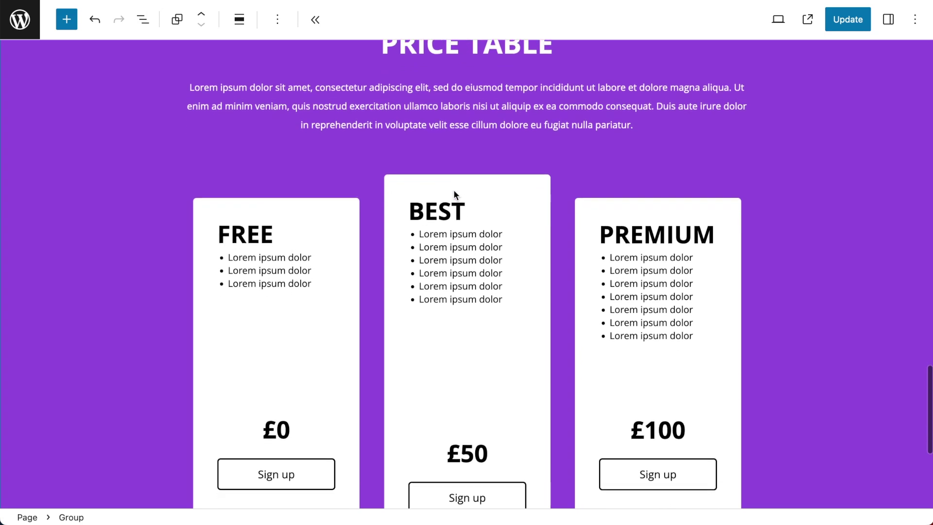
Step: Scroll down to view the three pricing cards
scroll(454, 194, "down", 1)
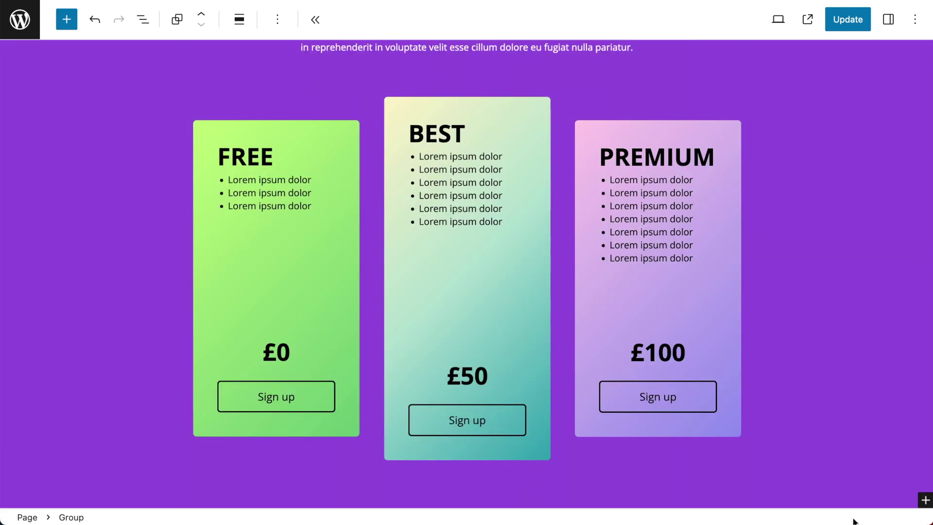